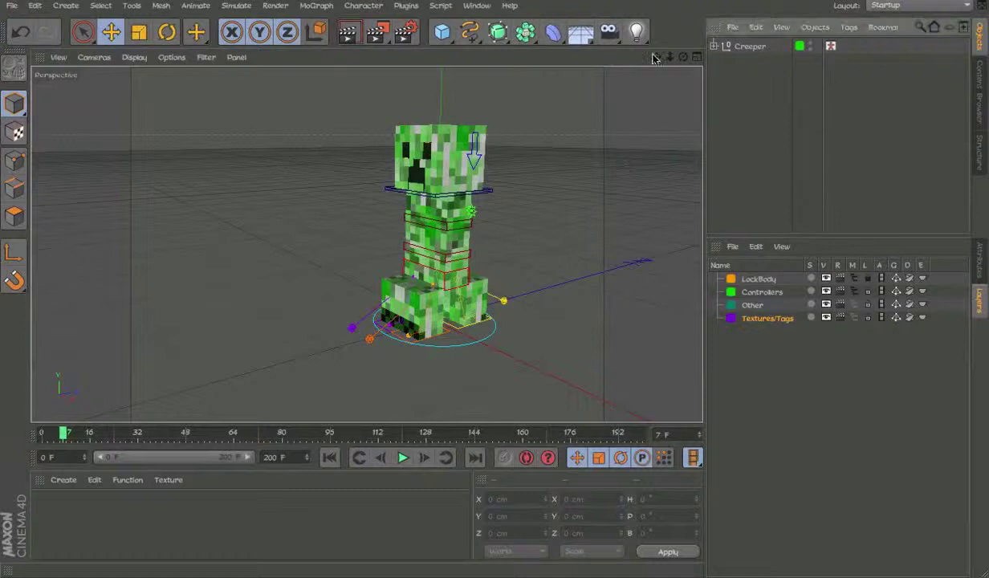
# Orbit and zoom around the textured creeper, viewing it from the front, low angle and right side.
pyautogui.click(650, 1)
pyautogui.click(630, 6)
pyautogui.keyDown('alt'); pyautogui.moveTo(492, 234); pyautogui.dragTo(513, 247); pyautogui.keyUp('alt')
pyautogui.keyDown('alt'); pyautogui.moveTo(480, 126); pyautogui.dragTo(528, 235); pyautogui.keyUp('alt')
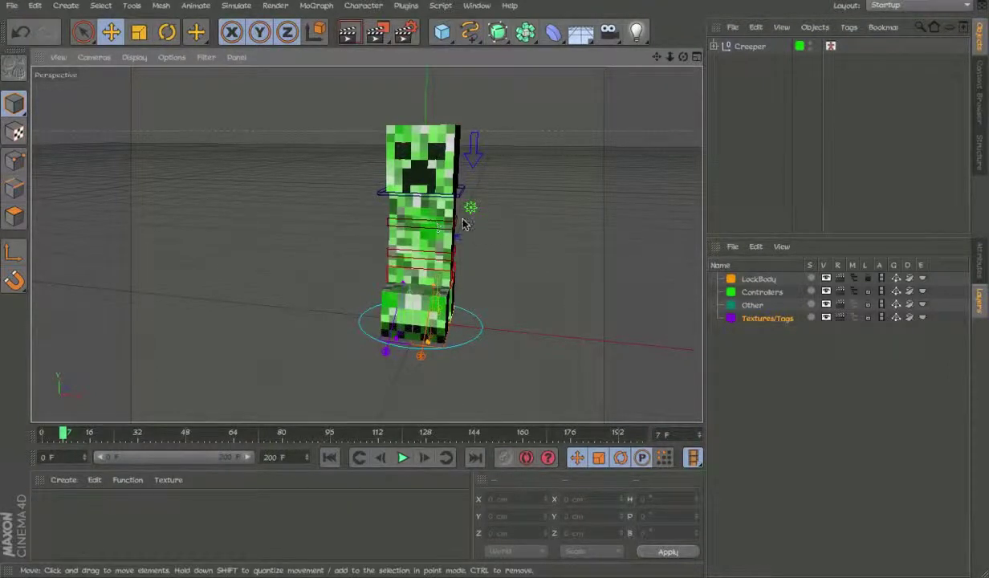
pyautogui.keyDown('alt'); pyautogui.moveTo(429, 171); pyautogui.dragTo(486, 150); pyautogui.keyUp('alt')
pyautogui.scroll(2, 447, 151)
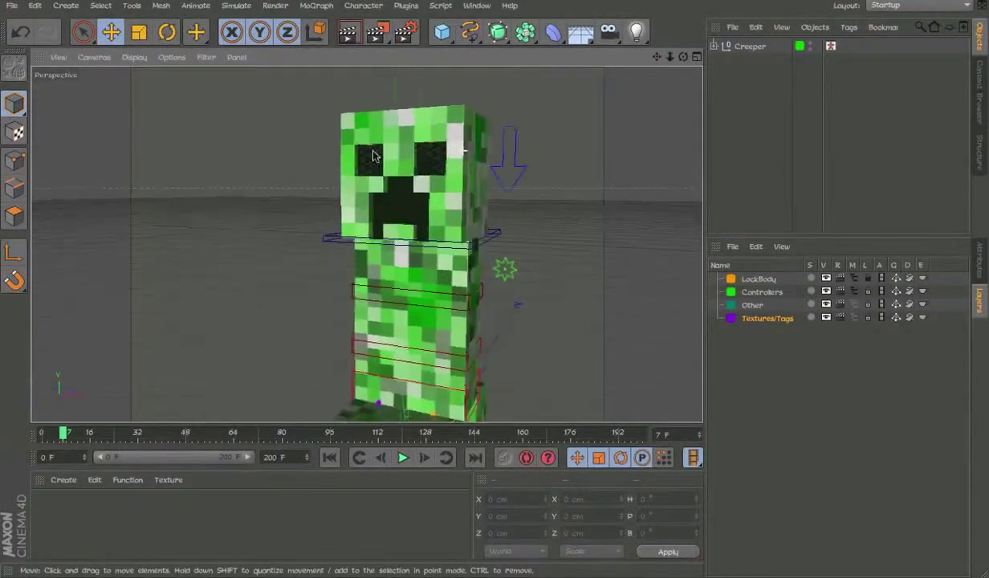
pyautogui.scroll(2, 409, 154)
pyautogui.scroll(1, 409, 154)
pyautogui.scroll(1, 433, 160)
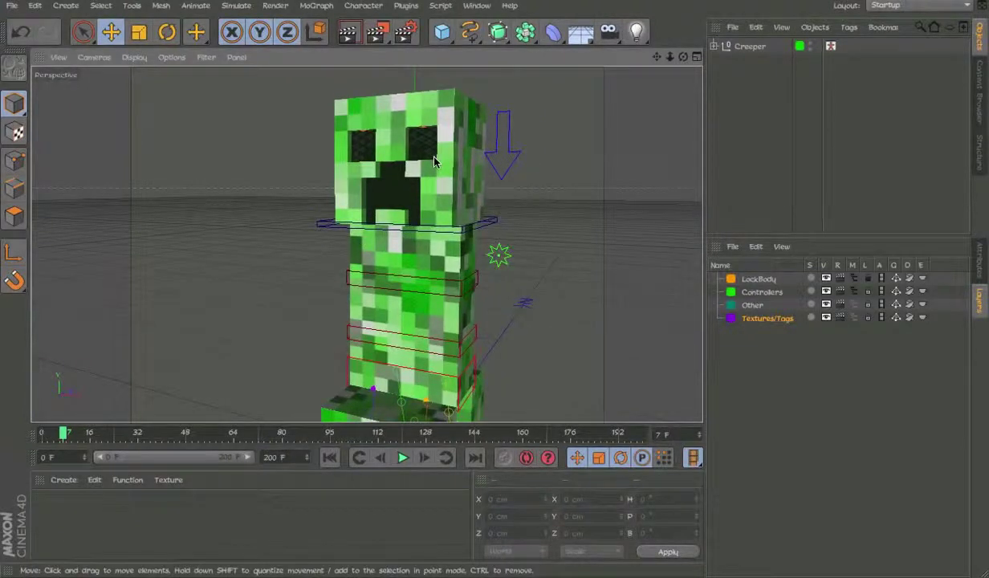
pyautogui.keyDown('alt'); pyautogui.moveTo(480, 199); pyautogui.dragTo(463, 210); pyautogui.keyUp('alt')
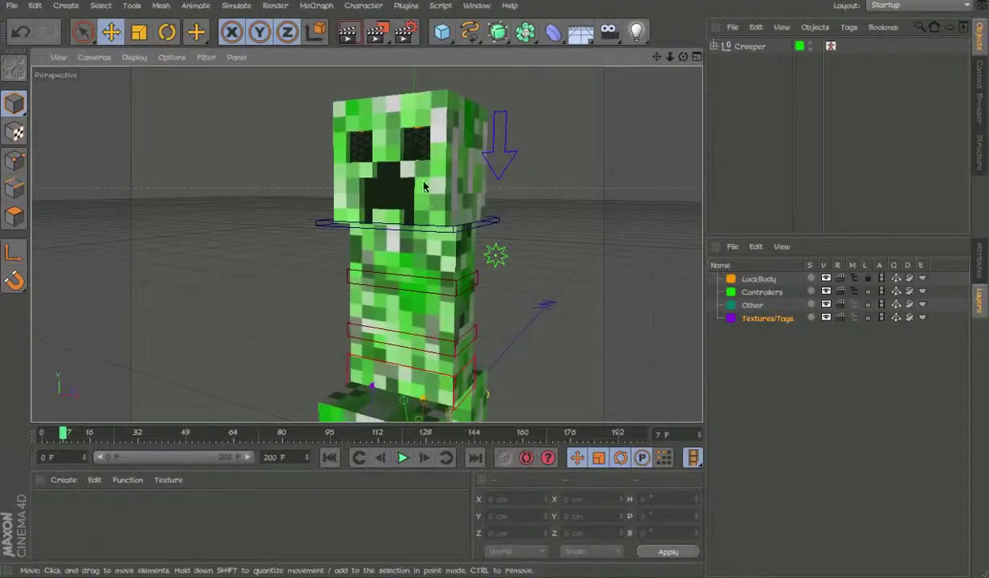
pyautogui.scroll(1, 426, 175)
pyautogui.scroll(1, 433, 188)
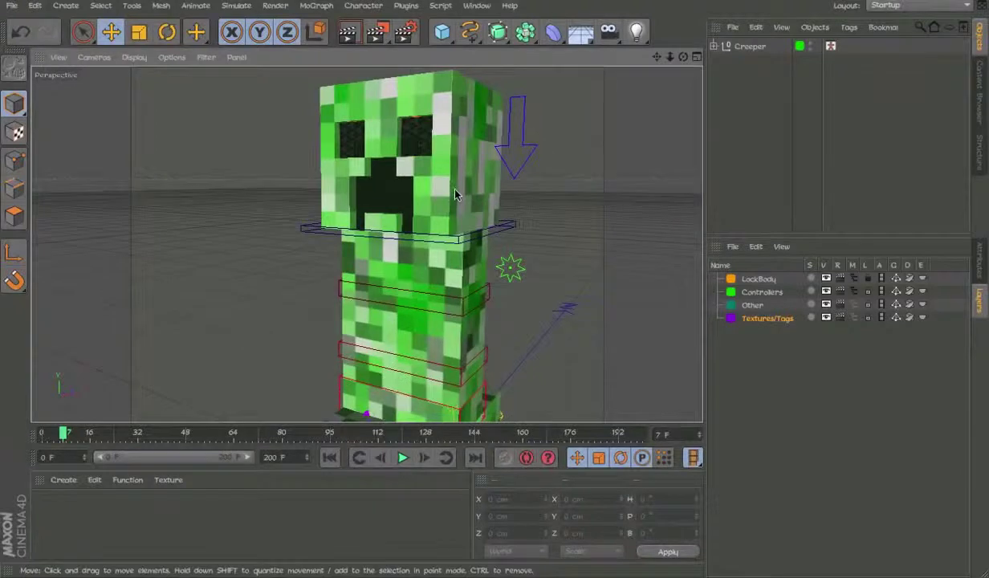
pyautogui.moveTo(454, 195)
pyautogui.keyDown('alt'); pyautogui.mouseDown()
pyautogui.moveTo(442, 199)
pyautogui.moveTo(454, 136)
pyautogui.moveTo(454, 183)
pyautogui.moveTo(487, 226)
pyautogui.mouseUp(); pyautogui.keyUp('alt')
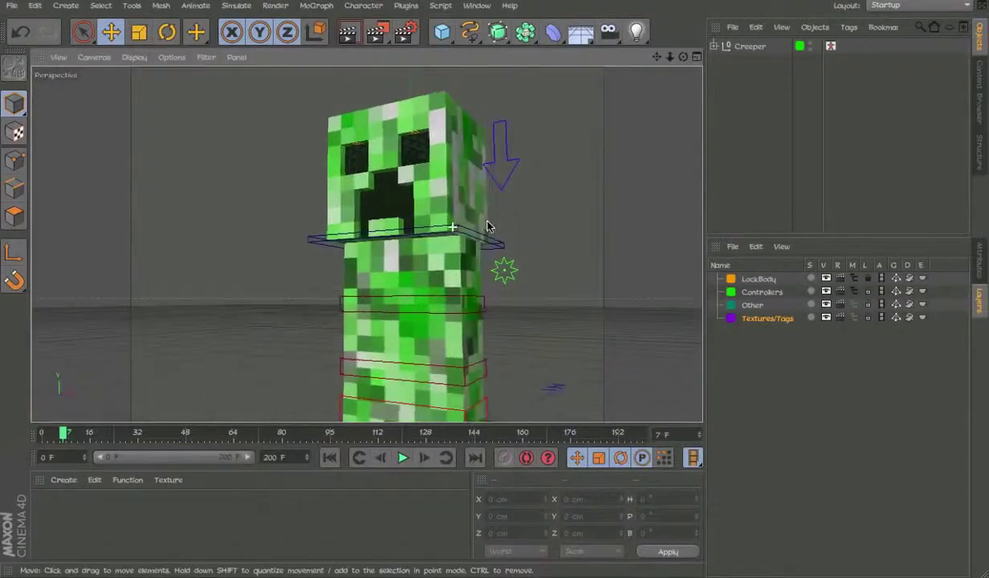
pyautogui.keyDown('alt'); pyautogui.moveTo(427, 197); pyautogui.dragTo(569, 269); pyautogui.keyUp('alt')
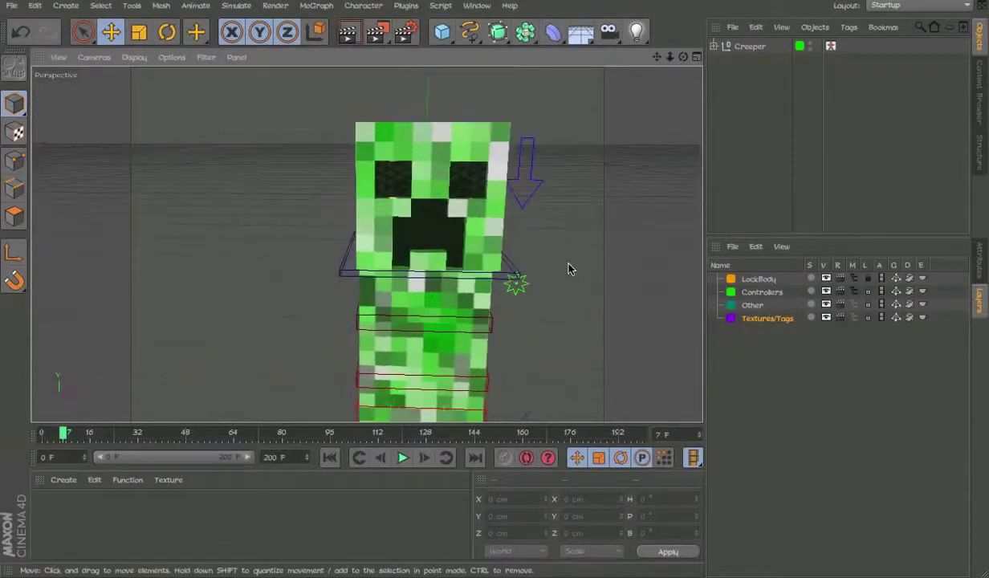
pyautogui.keyDown('alt'); pyautogui.moveTo(503, 254); pyautogui.dragTo(435, 248); pyautogui.keyUp('alt')
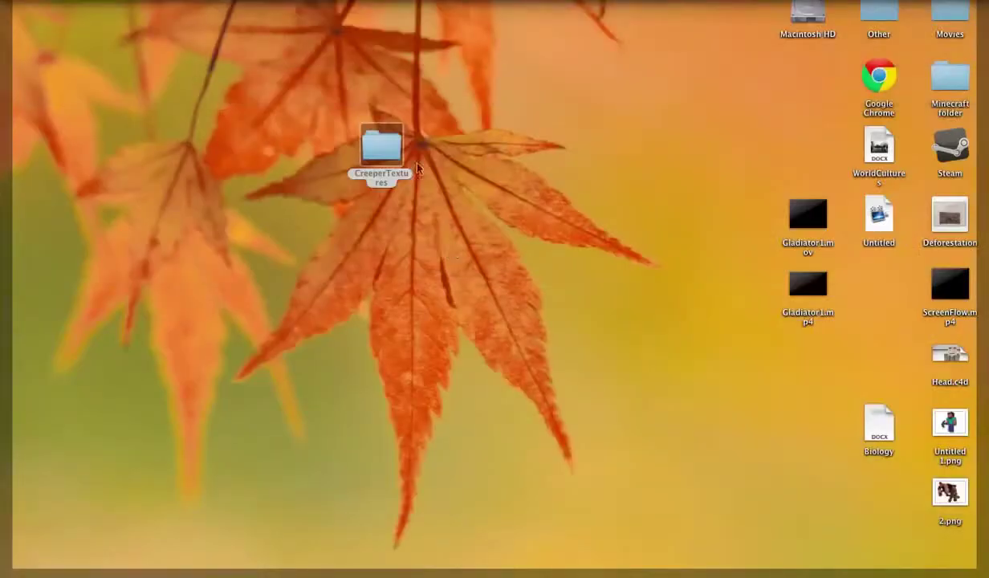
# Open the CreeperTextures folder to review the texture files, then close it.
pyautogui.doubleClick(386, 144)
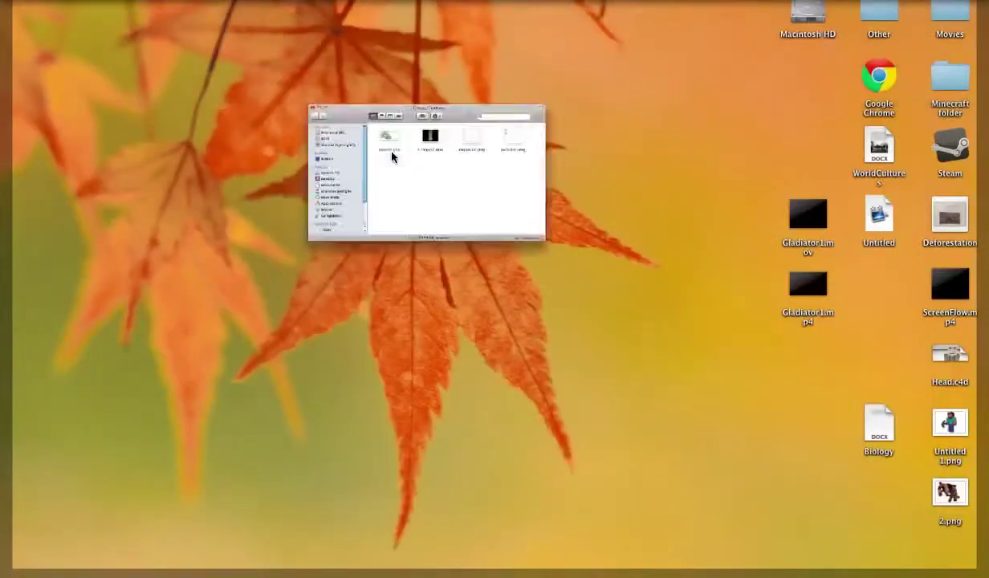
pyautogui.moveTo(401, 225)
pyautogui.mouseDown()
pyautogui.moveTo(744, 95)
pyautogui.moveTo(405, 225)
pyautogui.mouseUp()
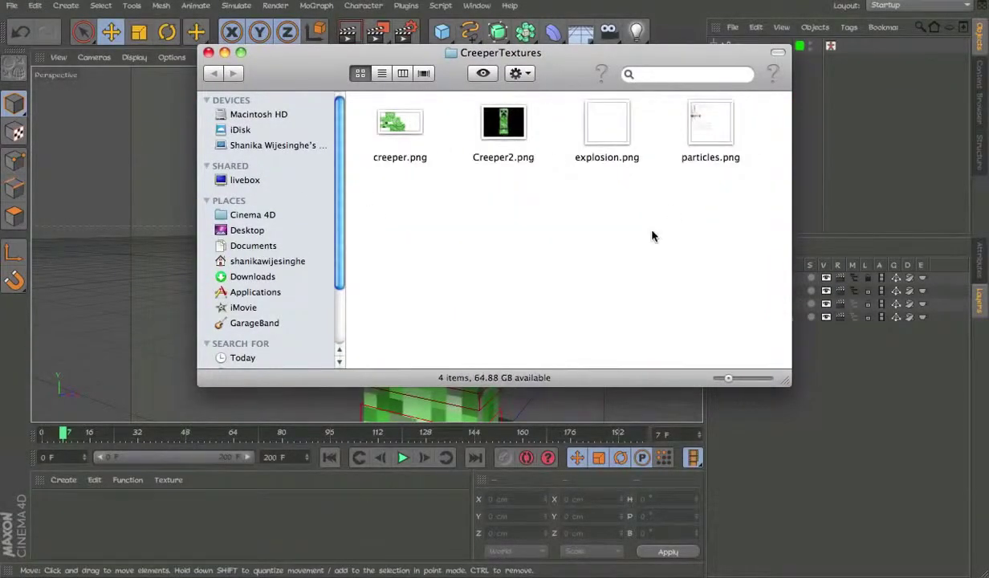
pyautogui.click(208, 52)
# Select the explosion controller and show its User Data with the Creeper, Particles and Explosion textures.
pyautogui.click(482, 252)
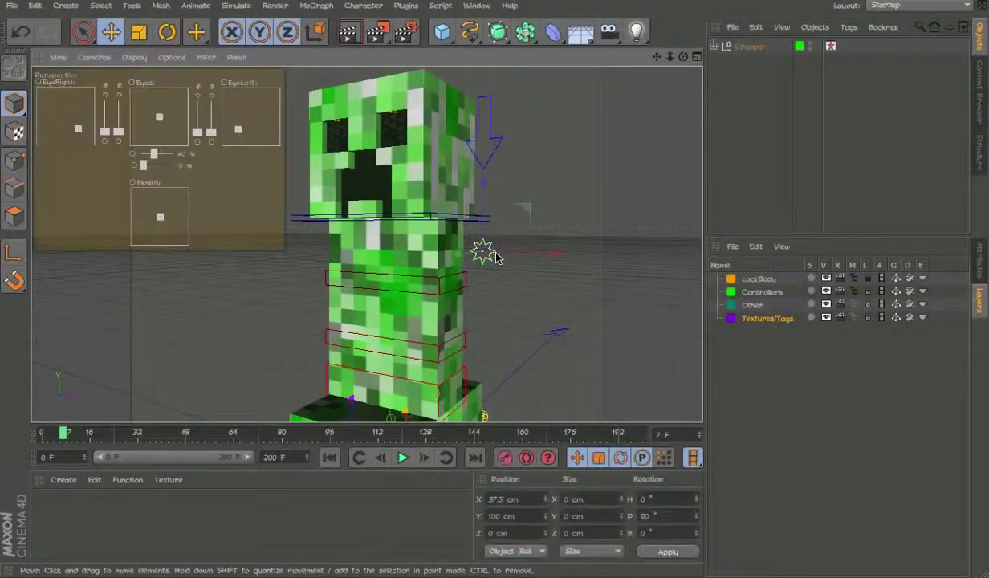
pyautogui.click(984, 249)
pyautogui.click(865, 284)
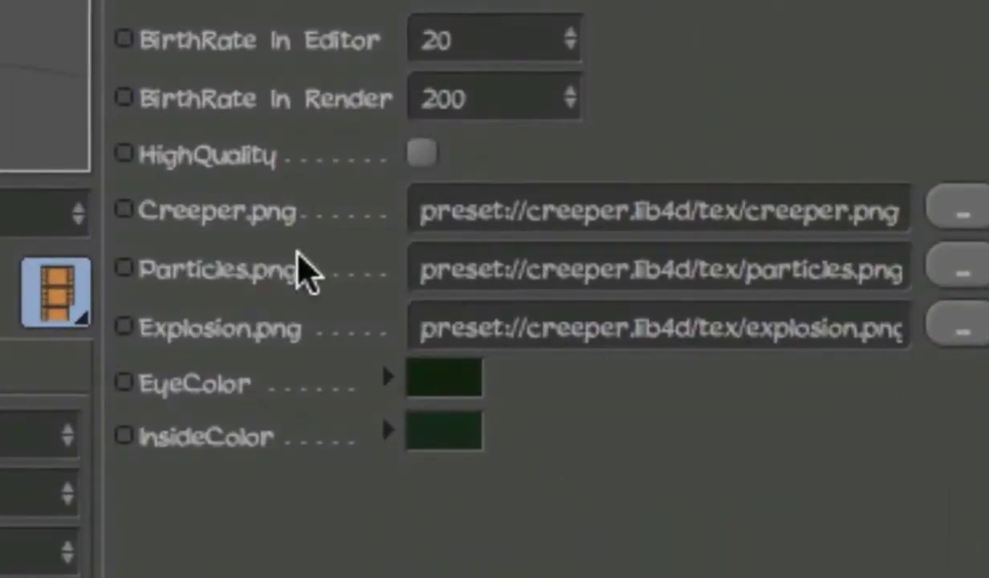
pyautogui.click(276, 221)
pyautogui.click(289, 273)
pyautogui.click(297, 328)
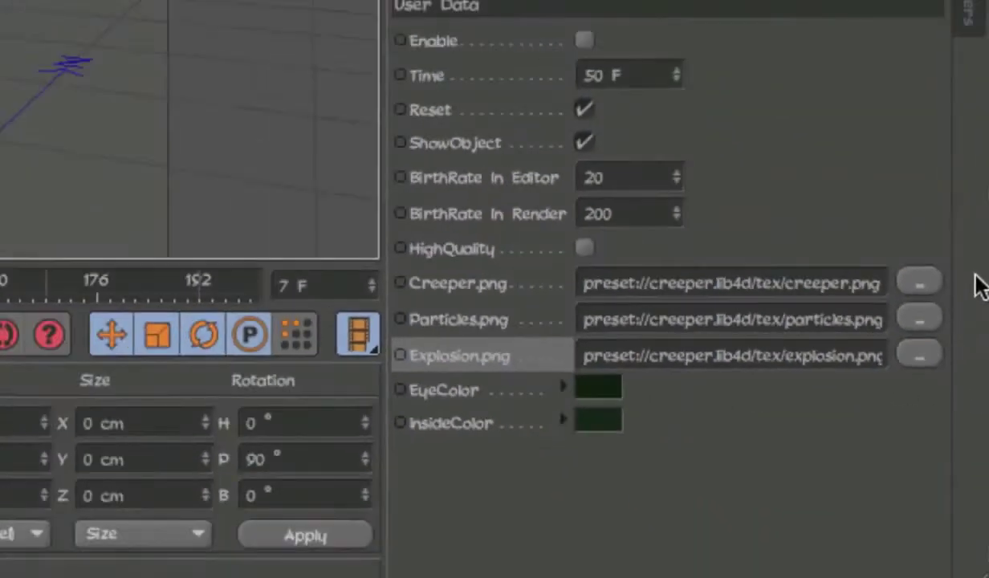
# Browse each of the three texture paths, cancel without changes, and open the Visual Selector tag.
pyautogui.click(919, 282)
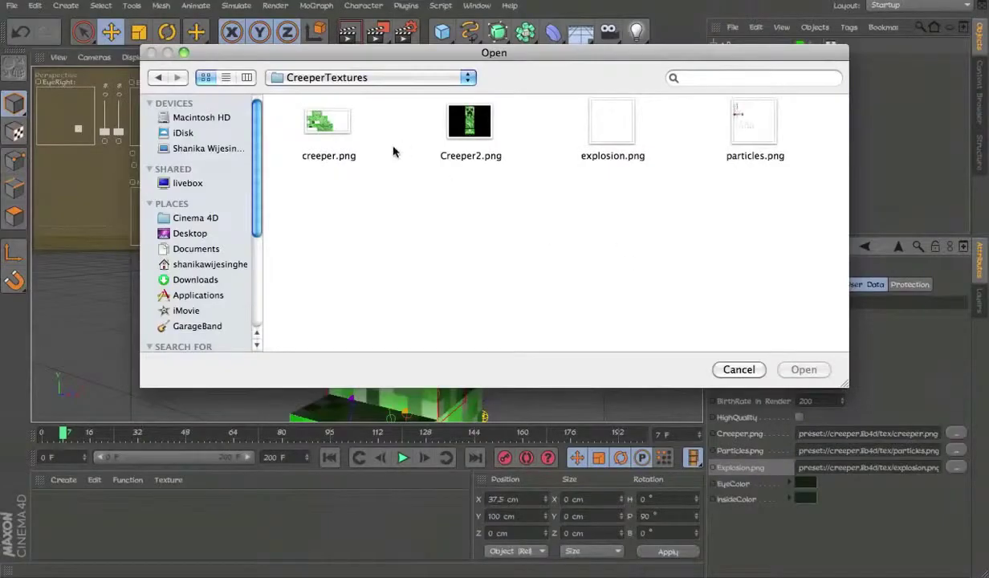
pyautogui.click(331, 136)
pyautogui.click(446, 131)
pyautogui.click(327, 115)
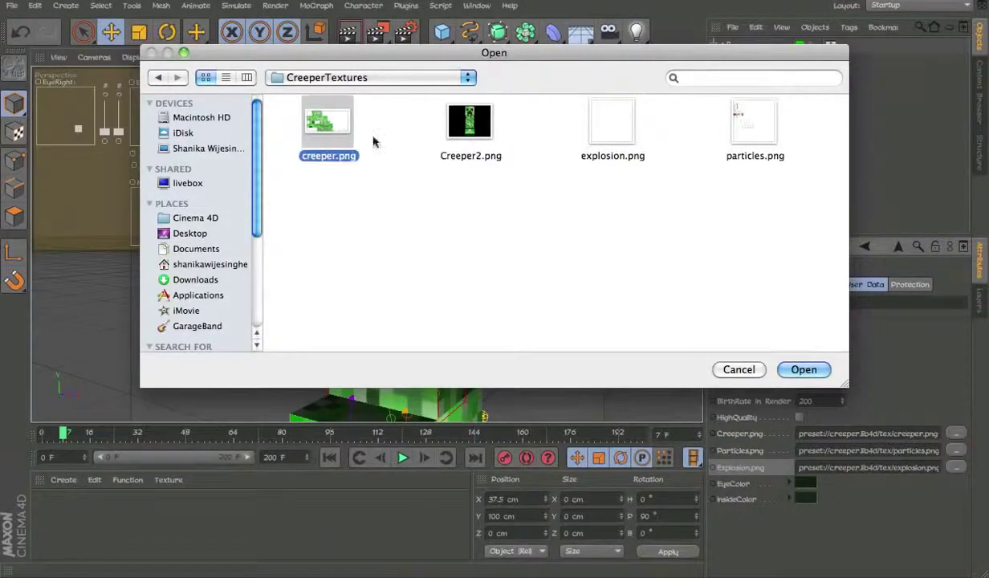
pyautogui.click(738, 368)
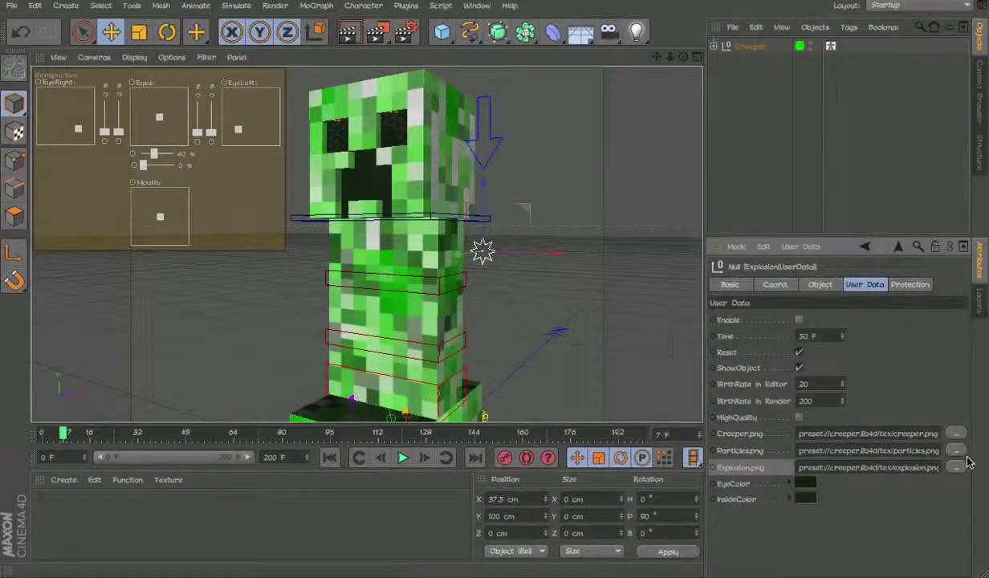
pyautogui.click(955, 450)
pyautogui.click(739, 368)
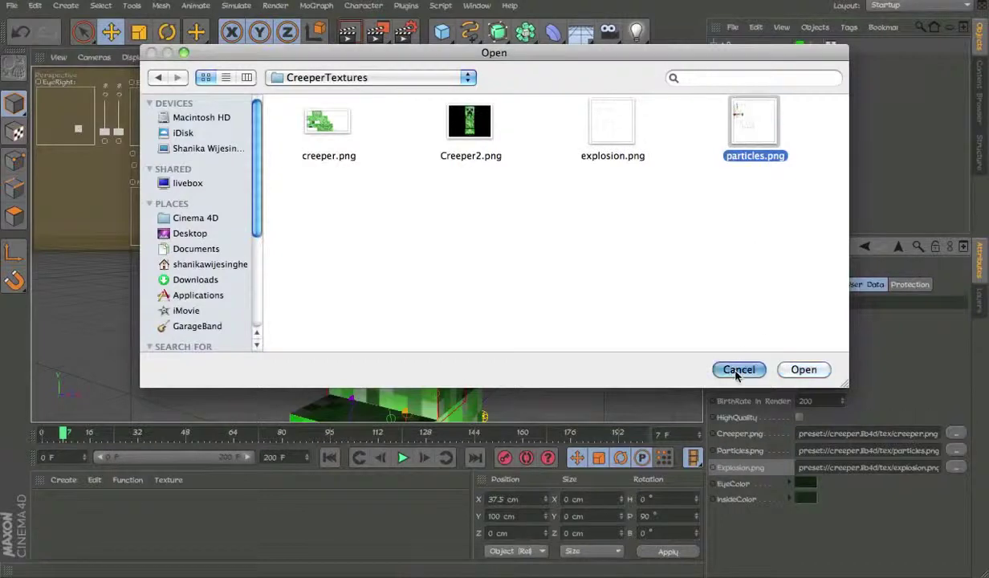
pyautogui.click(954, 469)
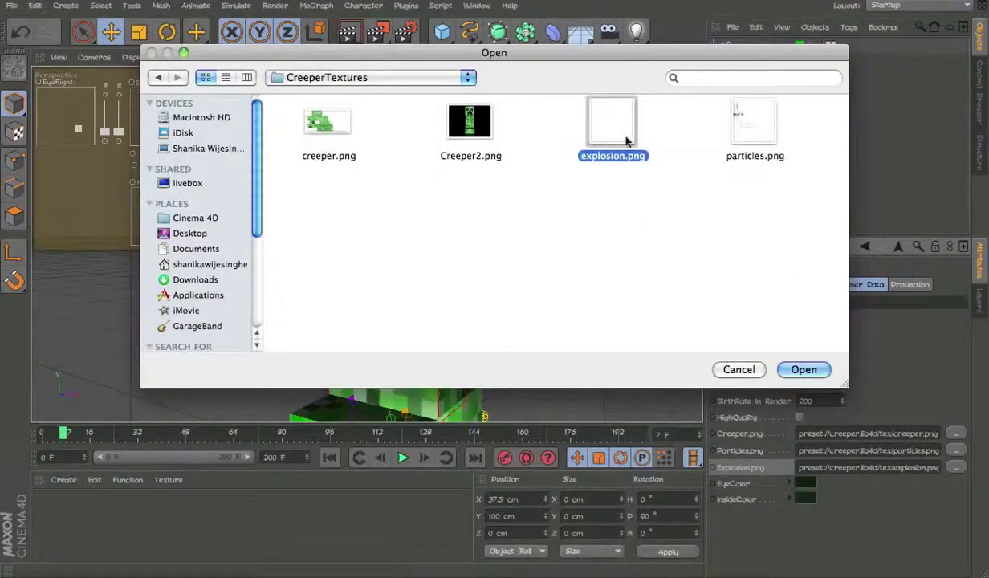
pyautogui.click(745, 372)
pyautogui.doubleClick(830, 46)
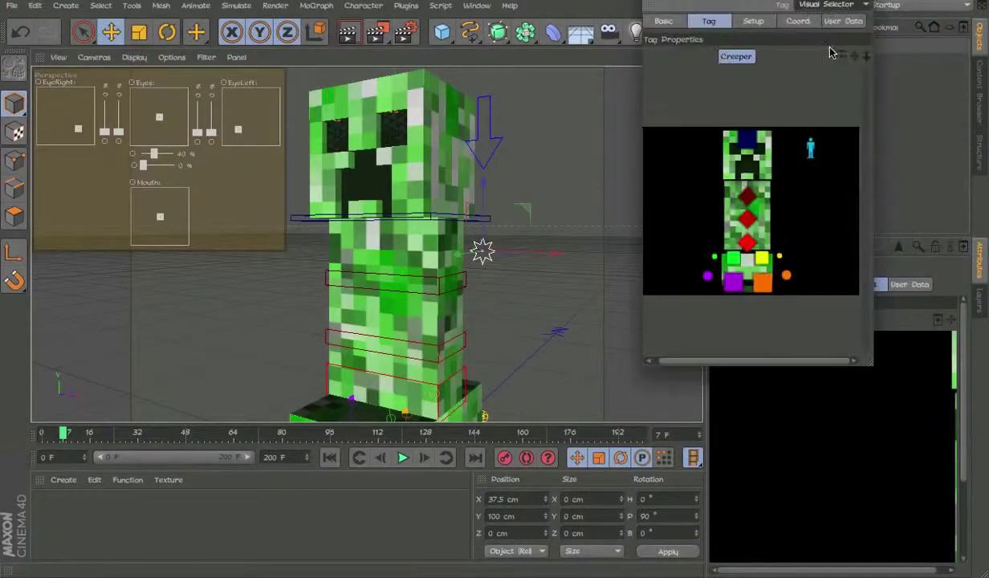
# In Edit mode, load Creeper2.png as the selector image, copy it into the project, then close the selector.
pyautogui.click(754, 22)
pyautogui.click(678, 55)
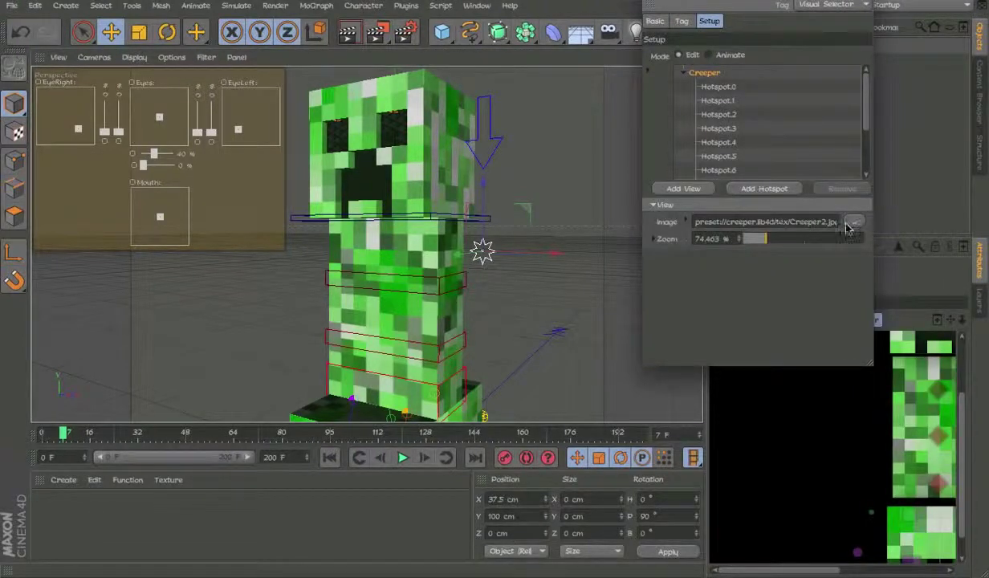
pyautogui.click(850, 229)
pyautogui.doubleClick(465, 121)
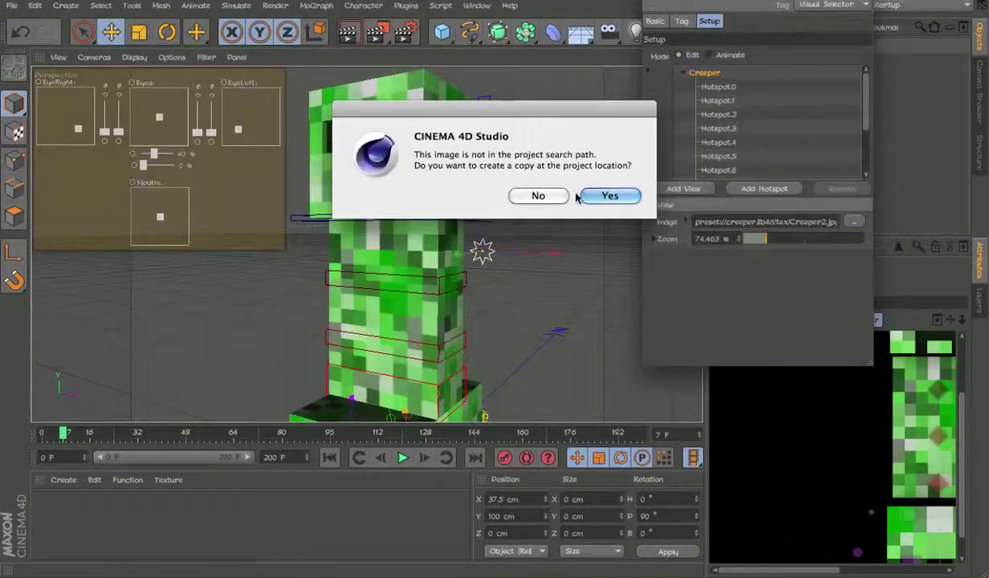
pyautogui.click(610, 195)
pyautogui.click(695, 24)
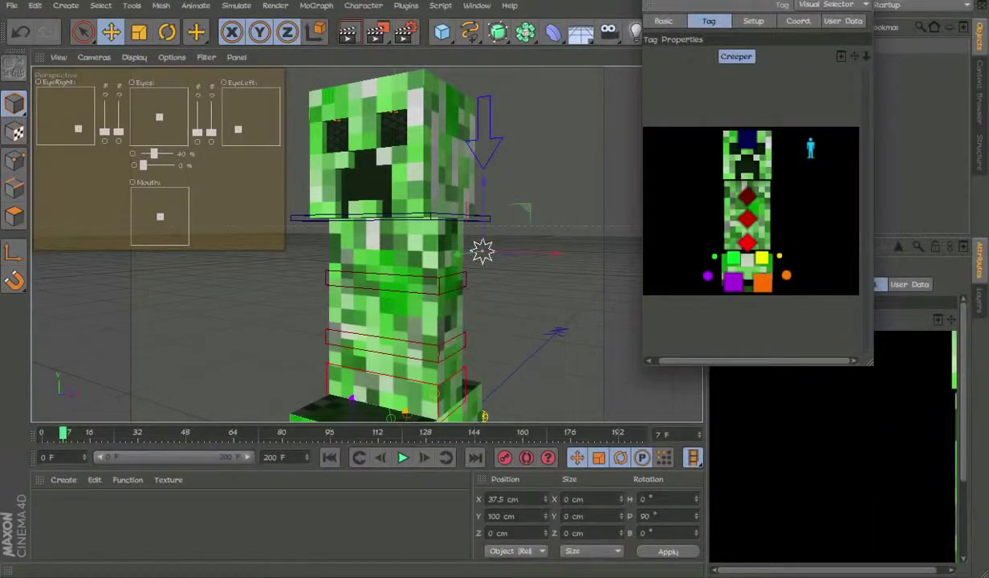
pyautogui.click(915, 5)
pyautogui.click(882, 132)
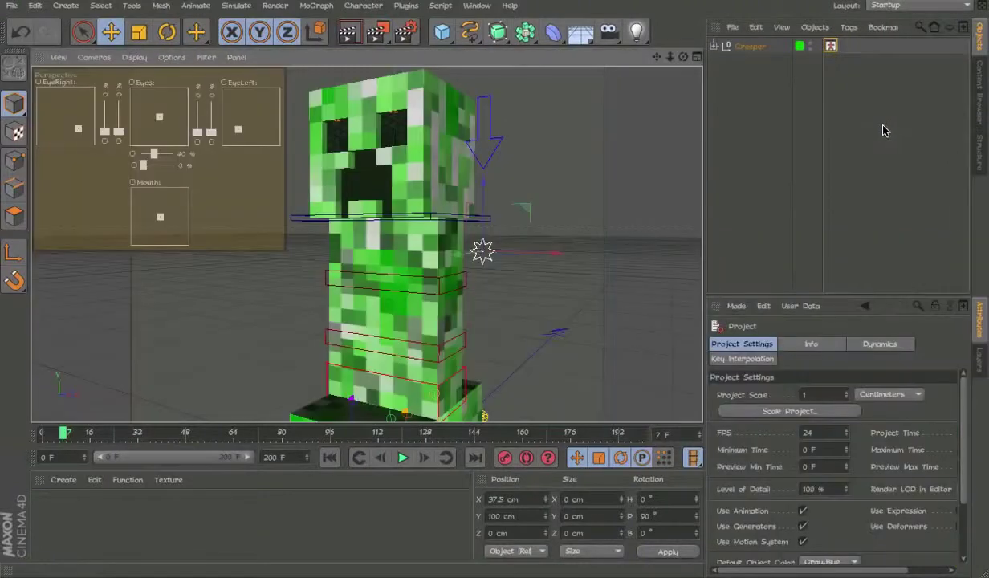
# Test-bend the front leg by lifting its controller, undo it, and open the viewport Options menu.
pyautogui.keyDown('alt'); pyautogui.moveTo(562, 313); pyautogui.dragTo(477, 315); pyautogui.keyUp('alt')
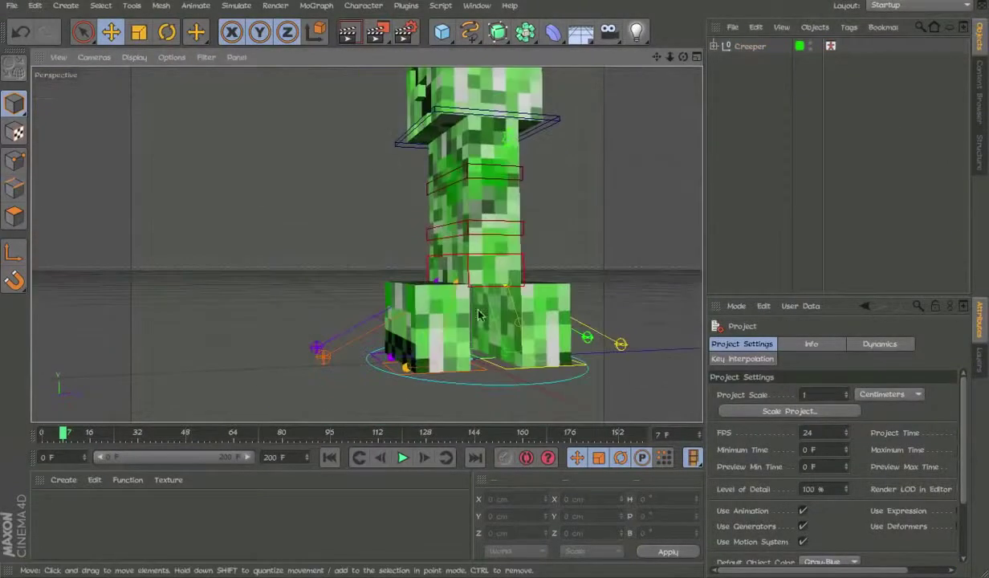
pyautogui.click(463, 346)
pyautogui.moveTo(464, 346)
pyautogui.mouseDown()
pyautogui.moveTo(451, 289)
pyautogui.moveTo(529, 300)
pyautogui.moveTo(353, 335)
pyautogui.moveTo(300, 264)
pyautogui.moveTo(238, 265)
pyautogui.moveTo(249, 183)
pyautogui.moveTo(450, 305)
pyautogui.moveTo(600, 364)
pyautogui.moveTo(379, 290)
pyautogui.mouseUp()
pyautogui.scroll(2, 451, 289)
pyautogui.scroll(2, 458, 290)
pyautogui.scroll(2, 474, 292)
pyautogui.scroll(2, 485, 294)
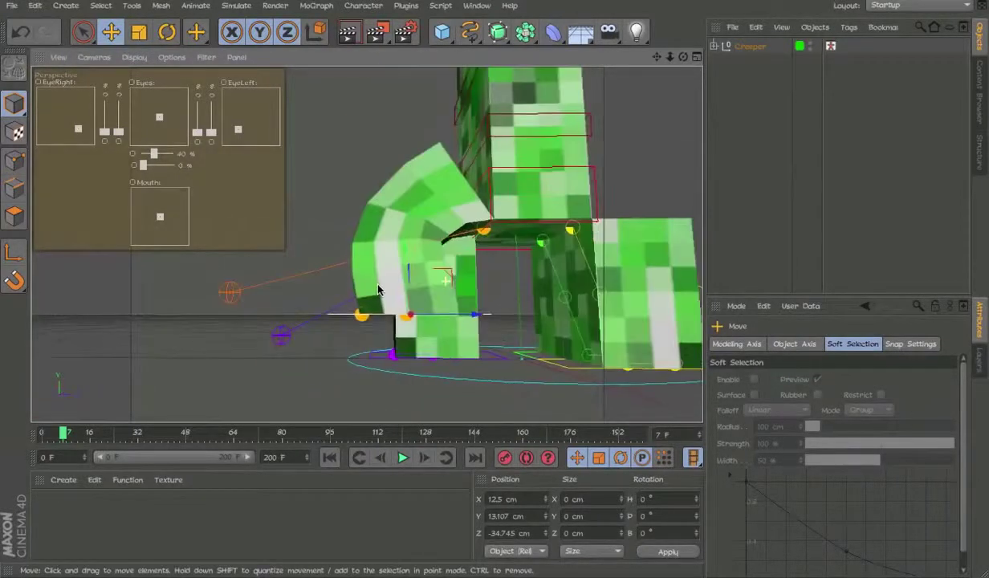
pyautogui.hotkey('ctrl', 'z')
pyautogui.hotkey('ctrl', 'z')
pyautogui.hotkey('ctrl', 'z')
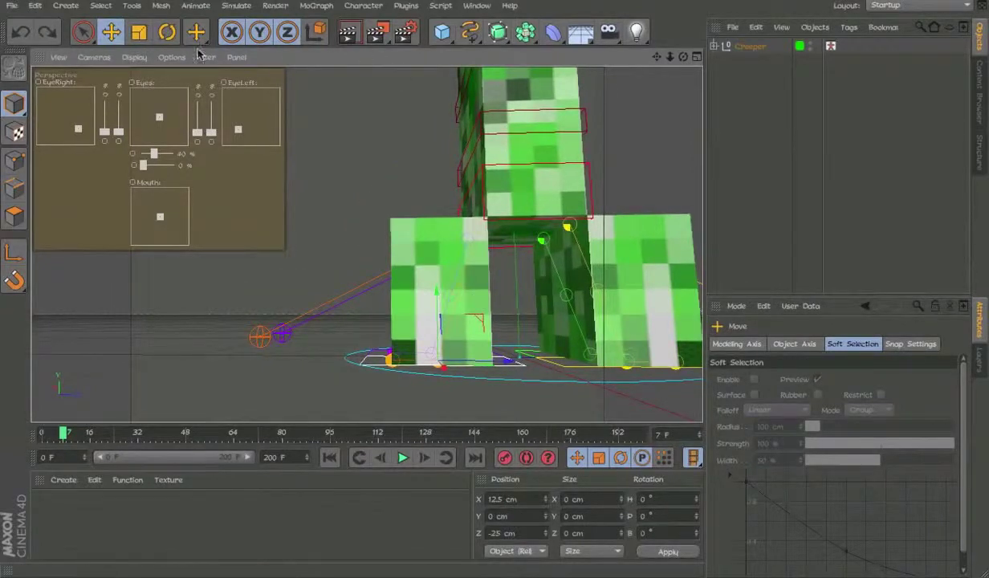
pyautogui.click(171, 57)
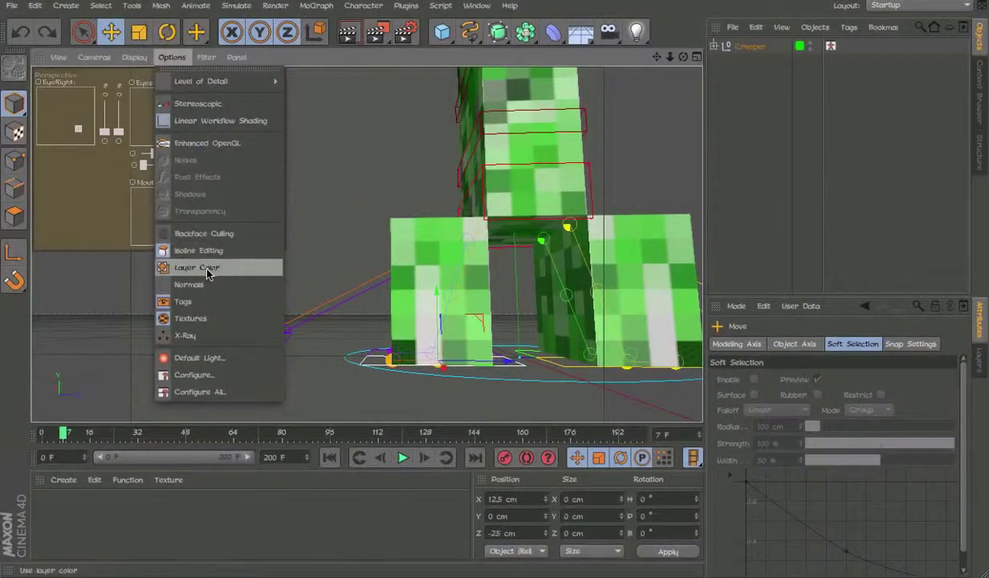
# Turn Layer Color on, test-move the leg controller and undo, then turn Layer Color off.
pyautogui.click(207, 274)
pyautogui.moveTo(489, 330)
pyautogui.mouseDown()
pyautogui.moveTo(435, 265)
pyautogui.moveTo(518, 282)
pyautogui.moveTo(439, 288)
pyautogui.mouseUp()
pyautogui.hotkey('ctrl', 'z')
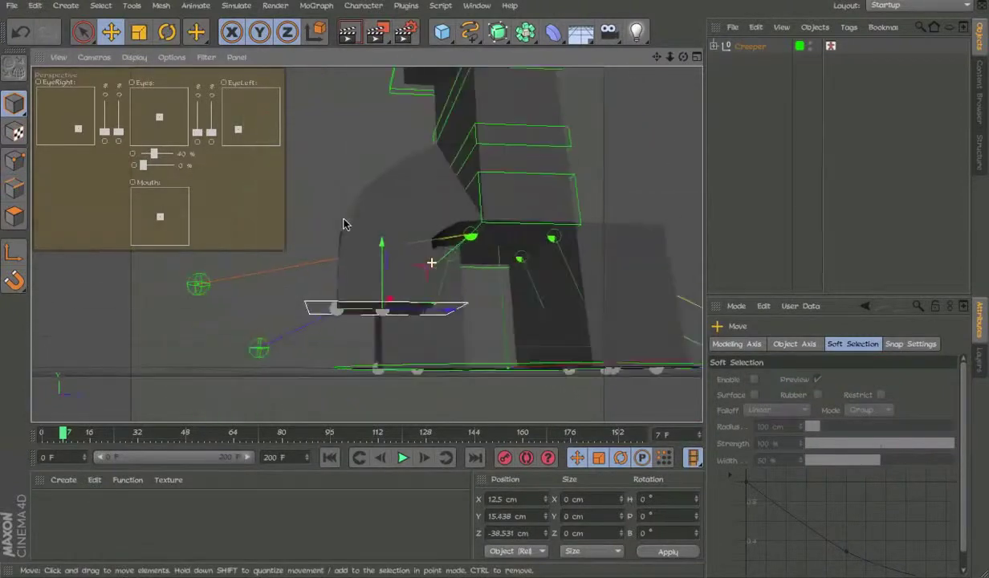
pyautogui.keyDown('alt'); pyautogui.moveTo(450, 345); pyautogui.dragTo(493, 373); pyautogui.keyUp('alt')
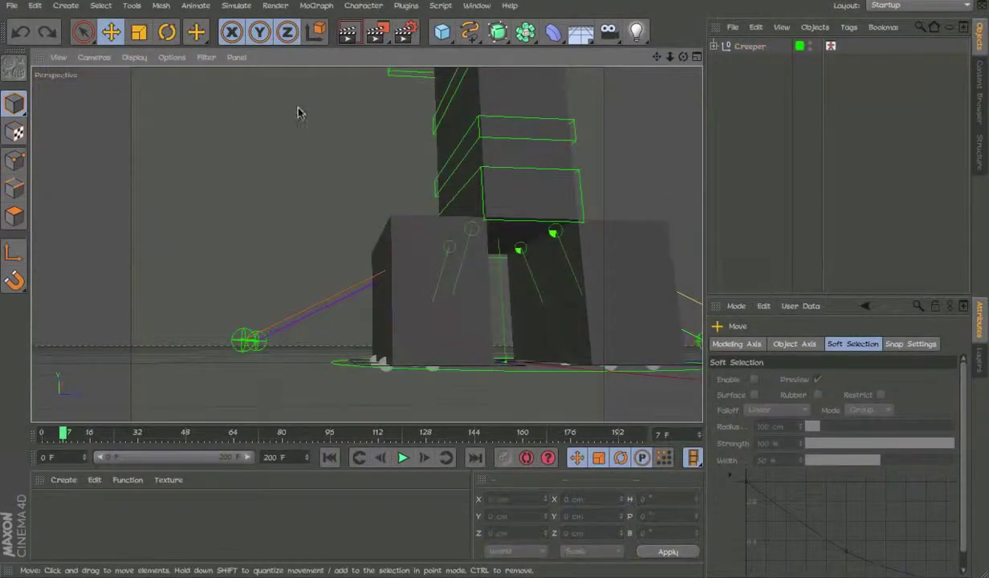
pyautogui.click(170, 57)
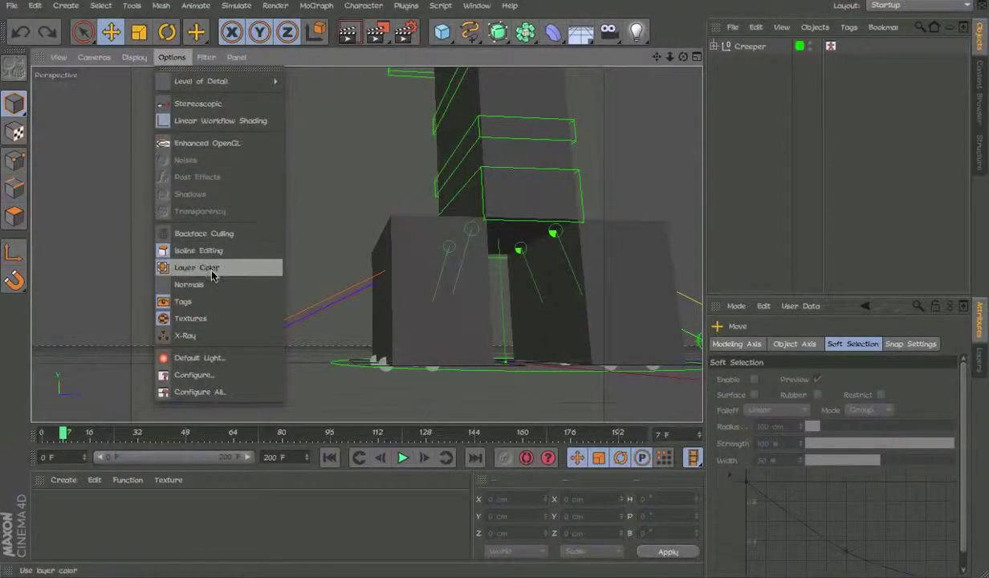
pyautogui.click(201, 265)
# Rotate the foot controller to about 76.5° heading, then undo it.
pyautogui.keyDown('alt'); pyautogui.moveTo(464, 264); pyautogui.dragTo(530, 346); pyautogui.keyUp('alt')
pyautogui.click(489, 355)
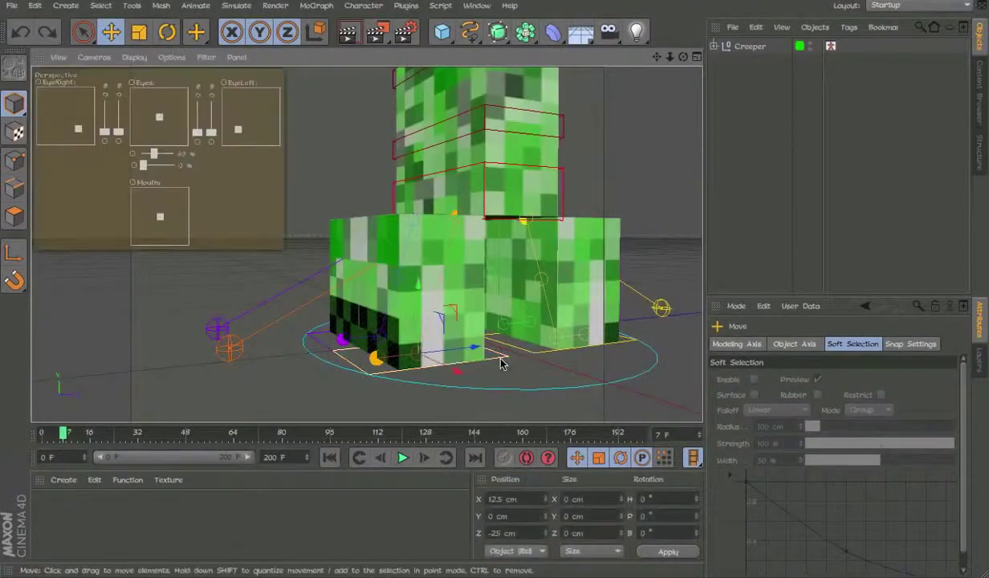
pyautogui.press('r')
pyautogui.moveTo(459, 354)
pyautogui.keyDown('alt'); pyautogui.mouseDown()
pyautogui.moveTo(386, 360)
pyautogui.moveTo(481, 353)
pyautogui.mouseUp(); pyautogui.keyUp('alt')
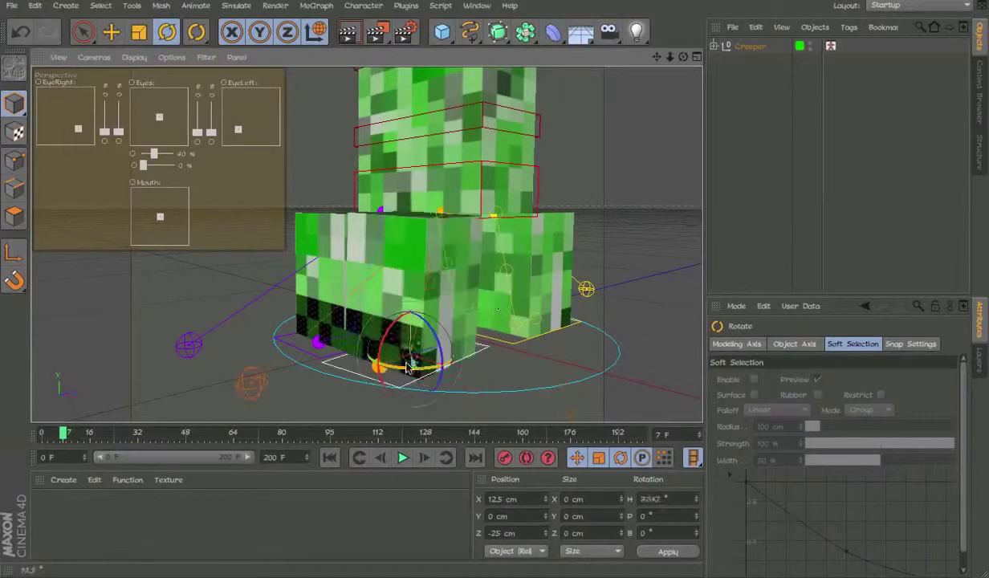
pyautogui.hotkey('ctrl', 'z')
# Bend the front leg by moving its joint, then undo the bend.
pyautogui.keyDown('alt'); pyautogui.moveTo(573, 250); pyautogui.dragTo(444, 196); pyautogui.keyUp('alt')
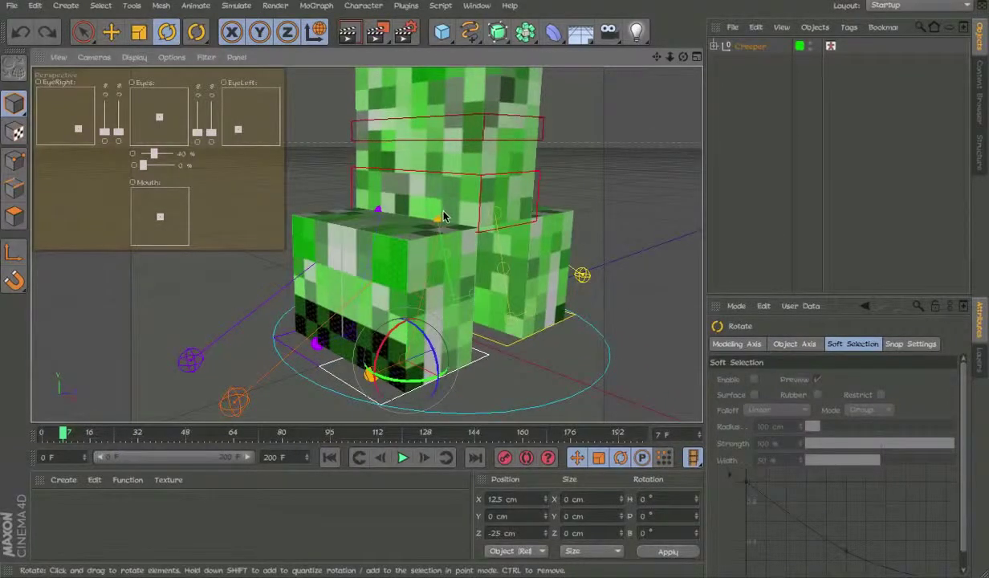
pyautogui.click(444, 215)
pyautogui.press('e')
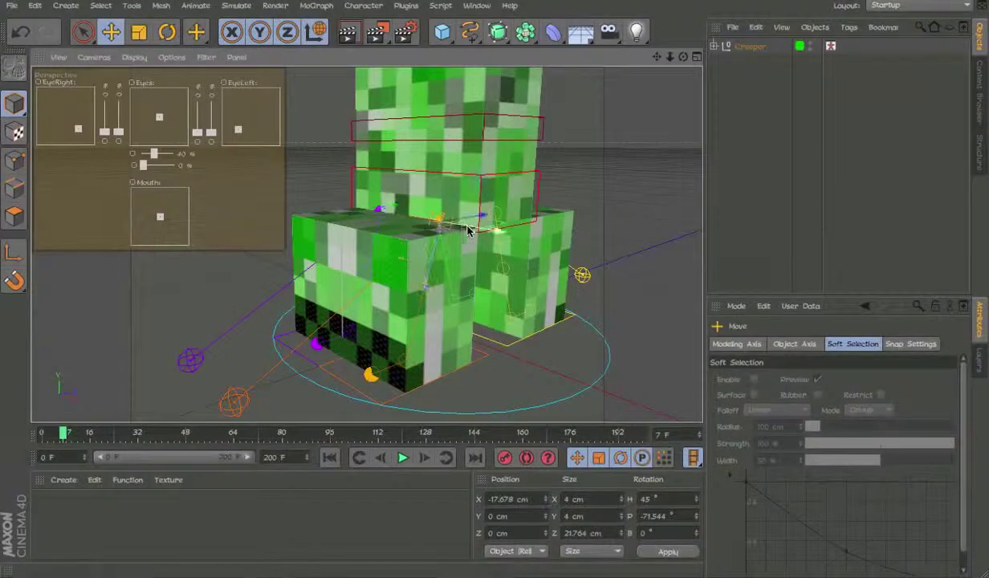
pyautogui.moveTo(433, 226); pyautogui.dragTo(559, 192)
pyautogui.hotkey('ctrl', 'z')
# Select the body Control object, stretch it up, squash it down, then tilt it to bend the body.
pyautogui.click(548, 188)
pyautogui.click(544, 188)
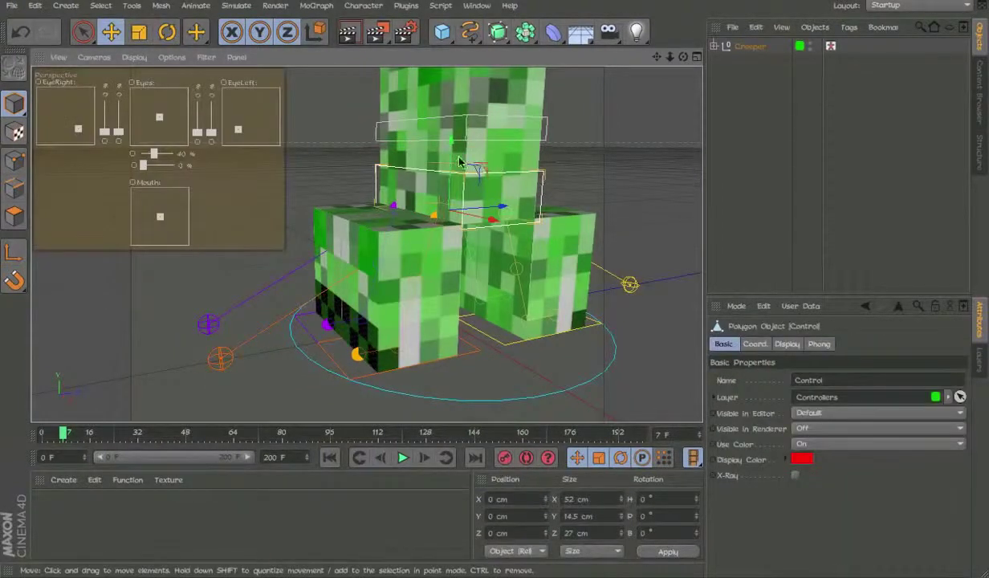
pyautogui.moveTo(459, 162); pyautogui.dragTo(456, 127)
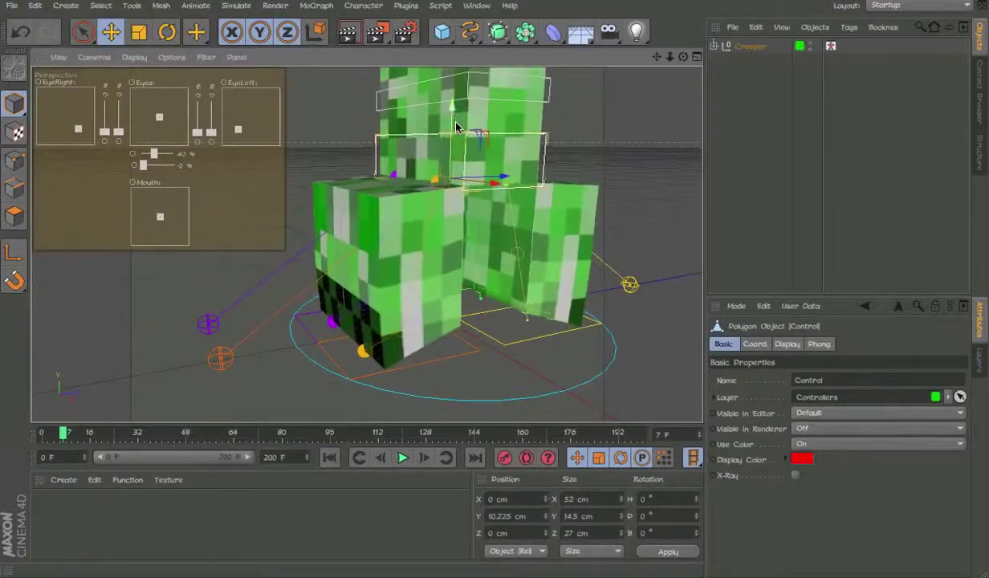
pyautogui.moveTo(454, 126); pyautogui.dragTo(451, 257)
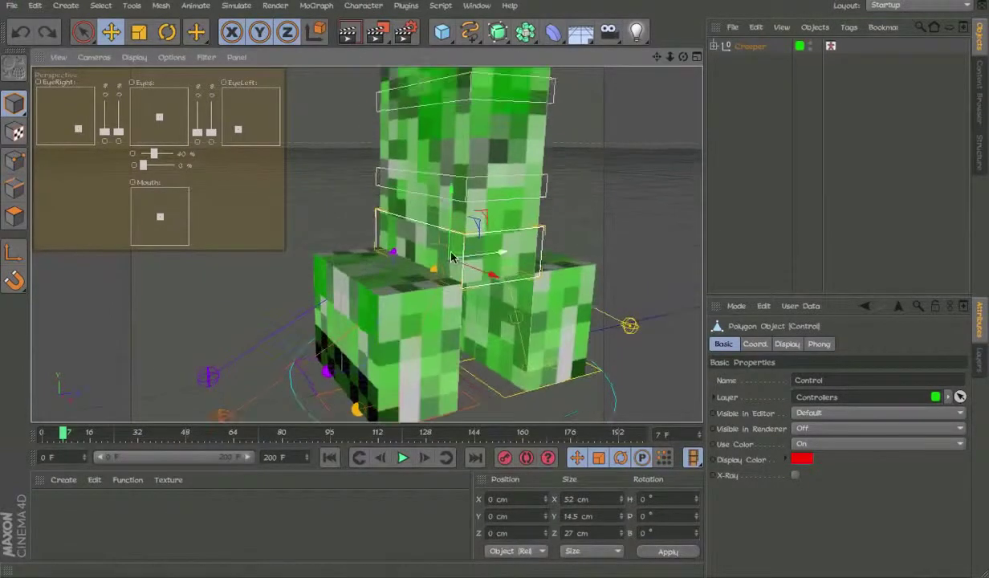
pyautogui.press('r')
pyautogui.moveTo(451, 256)
pyautogui.mouseDown()
pyautogui.moveTo(460, 198)
pyautogui.moveTo(539, 219)
pyautogui.mouseUp()
# Bend the Body1 and Body2 segment controllers to test the torso.
pyautogui.click(540, 218)
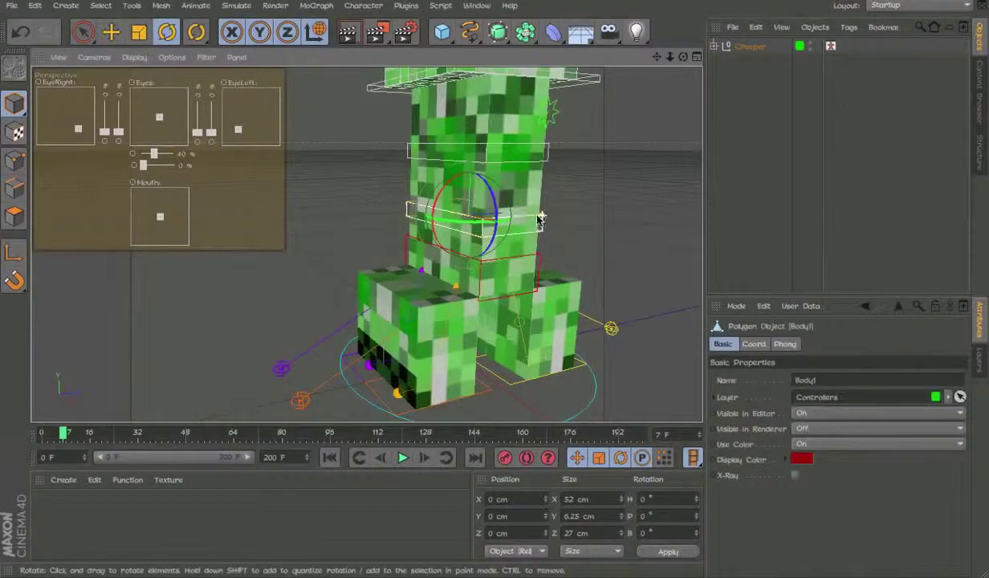
pyautogui.moveTo(446, 207); pyautogui.dragTo(539, 239)
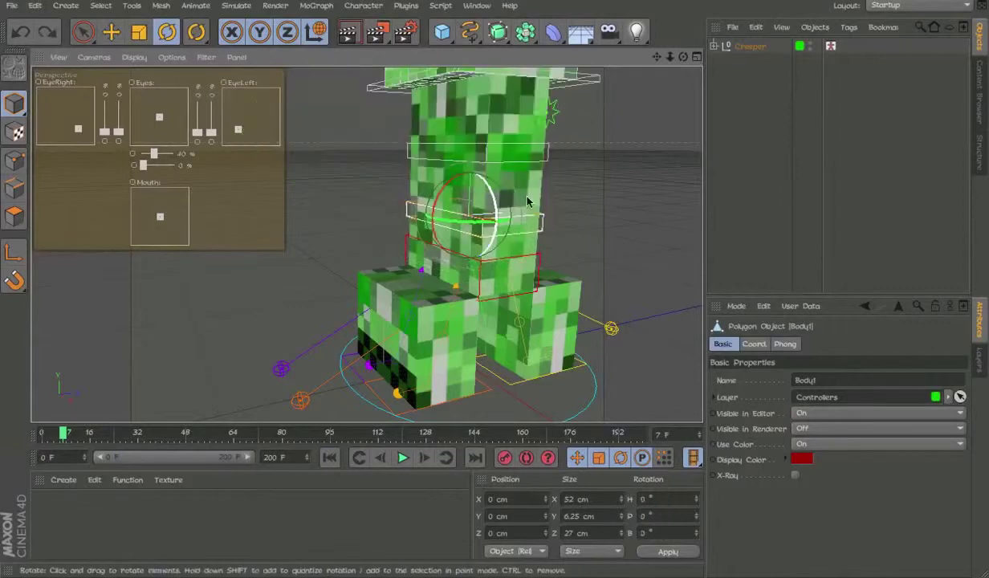
pyautogui.click(482, 170)
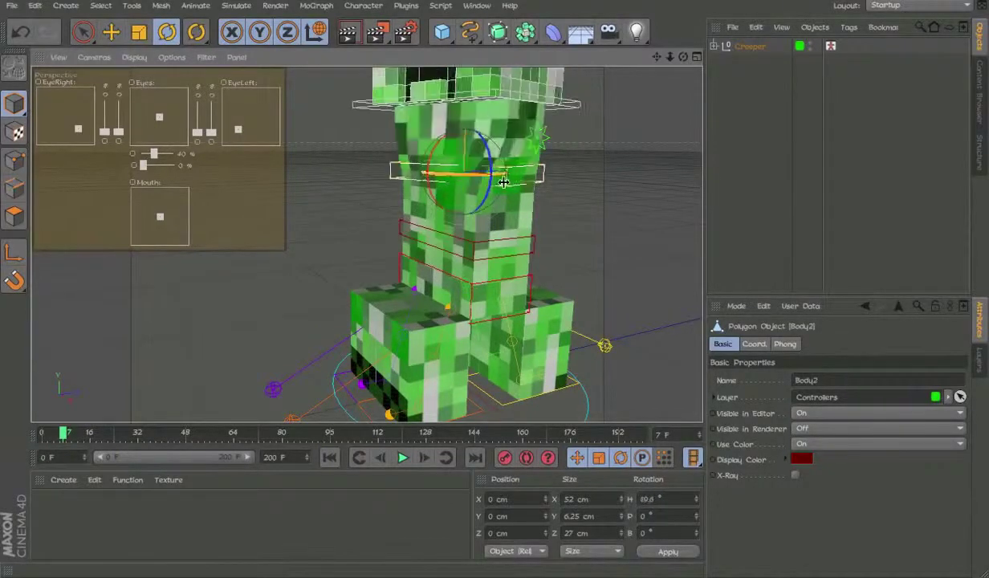
pyautogui.moveTo(482, 170)
pyautogui.mouseDown()
pyautogui.moveTo(483, 160)
pyautogui.moveTo(481, 193)
pyautogui.mouseUp()
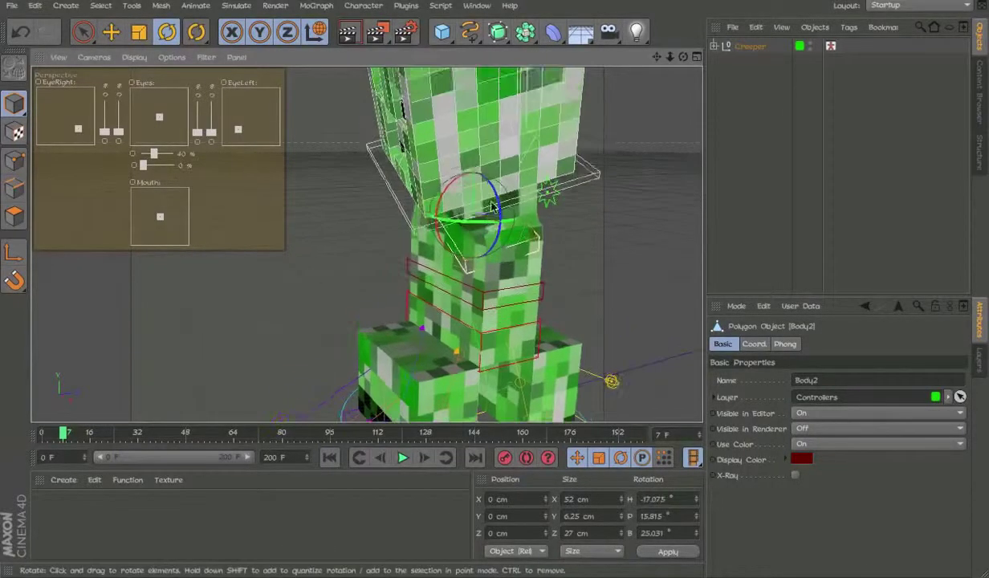
pyautogui.scroll(3, 572, 192)
# Tilt the head controller to the right, then undo back to the upright front-facing pose.
pyautogui.click(421, 180)
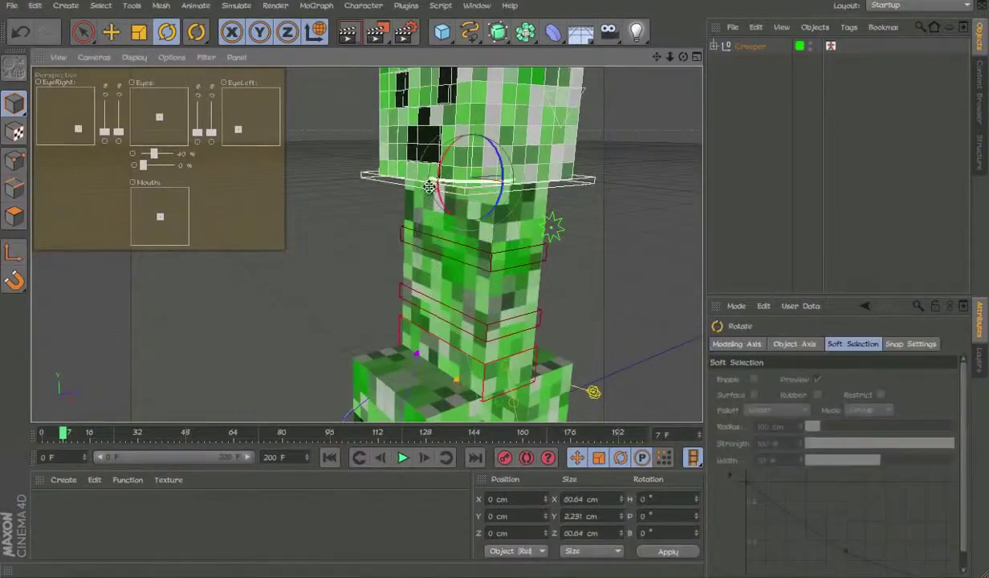
pyautogui.moveTo(422, 181); pyautogui.dragTo(505, 161)
pyautogui.hotkey('ctrl', 'z')
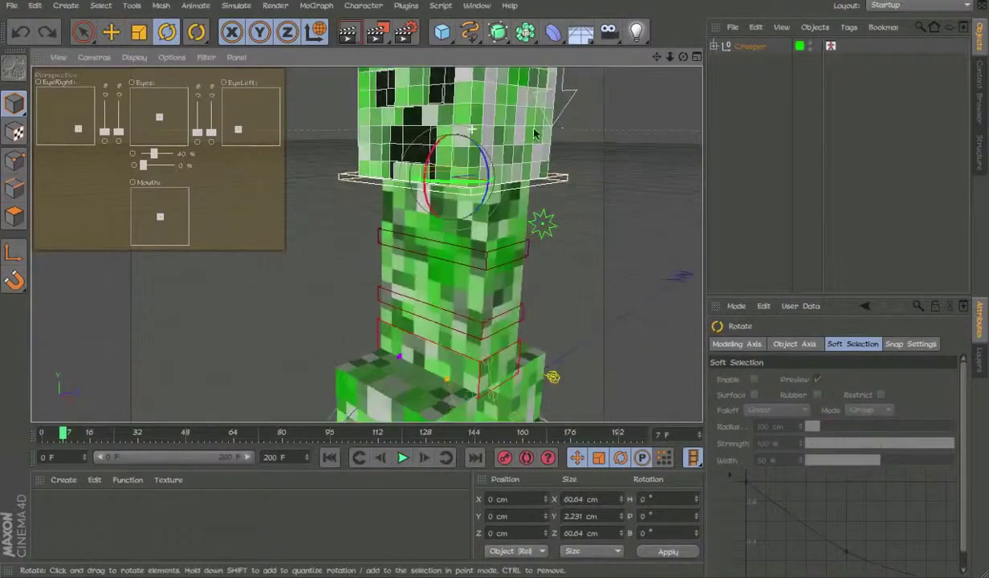
pyautogui.hotkey('ctrl', 'z')
pyautogui.hotkey('ctrl', 'z')
pyautogui.hotkey('ctrl', 'z')
pyautogui.hotkey('ctrl', 'z')
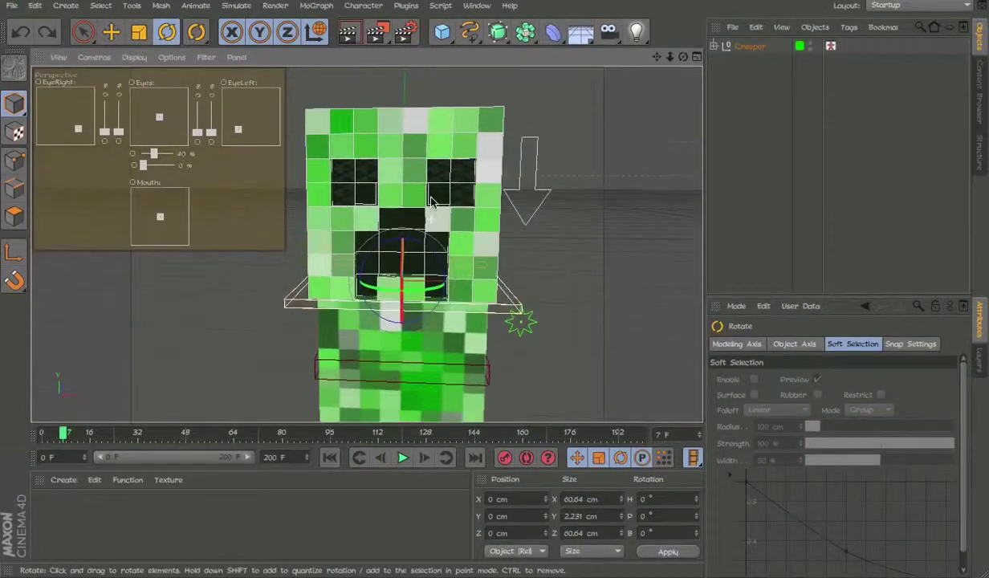
pyautogui.hotkey('ctrl', 'z')
# Select the face controller and move the left eye down-left, then clear the selection.
pyautogui.click(543, 186)
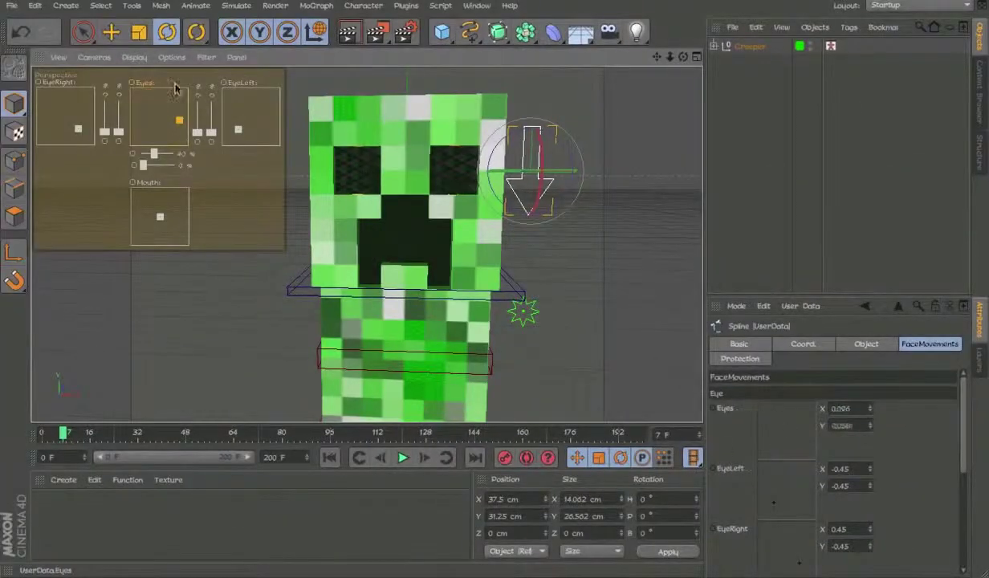
pyautogui.hotkey('ctrl', 'z')
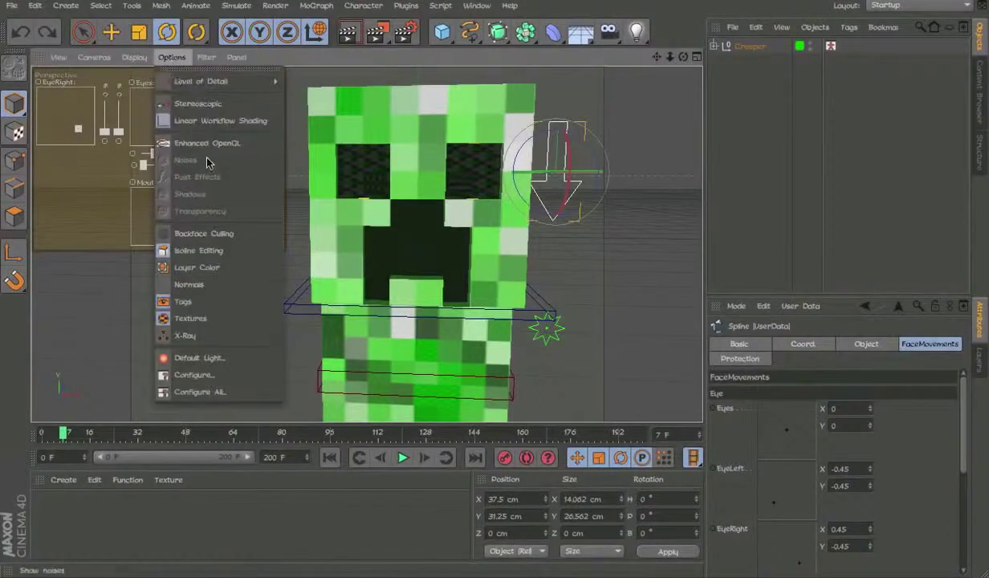
pyautogui.scroll(2, 375, 150)
pyautogui.scroll(2, 419, 165)
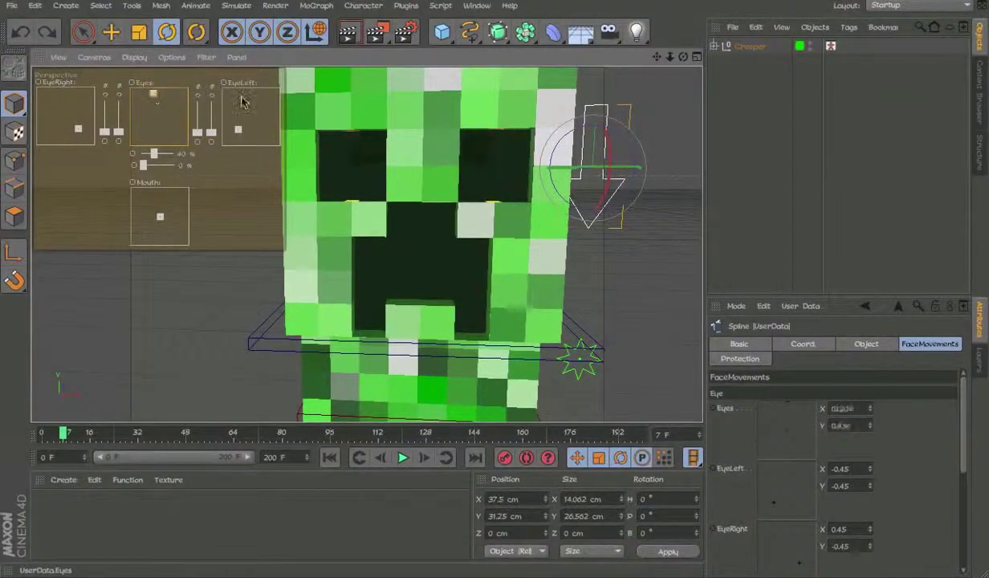
pyautogui.moveTo(251, 109); pyautogui.dragTo(235, 138)
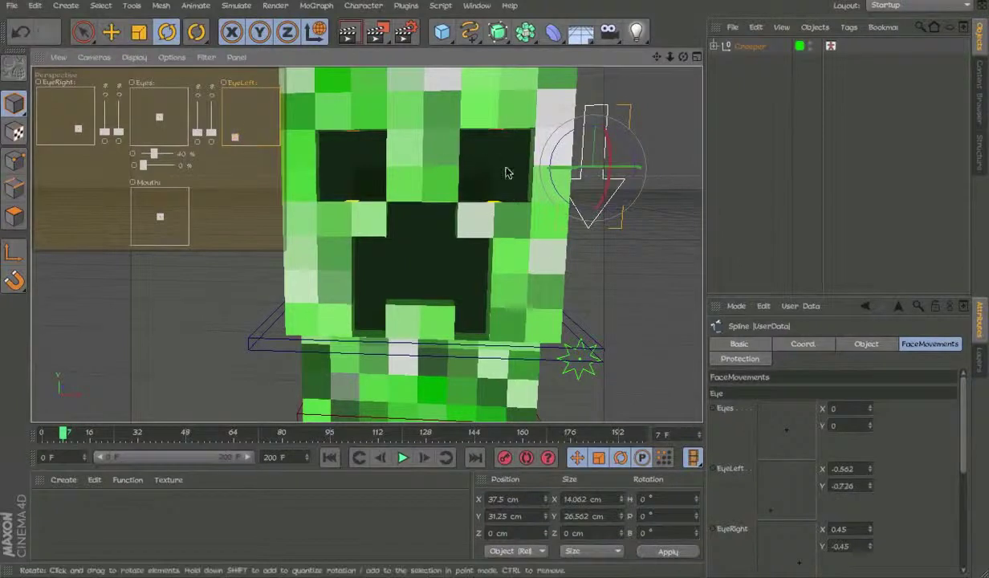
pyautogui.click(590, 367)
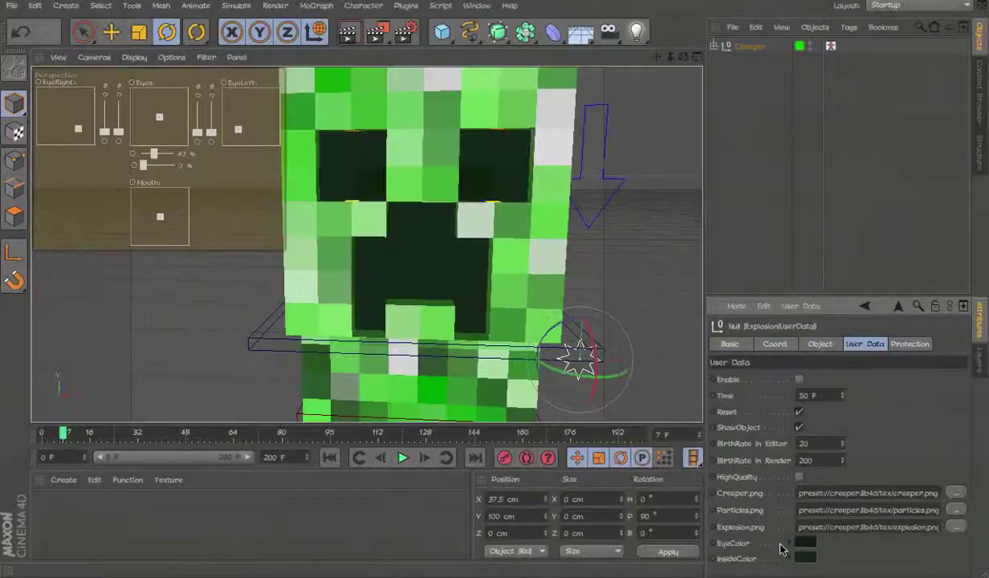
pyautogui.click(686, 337)
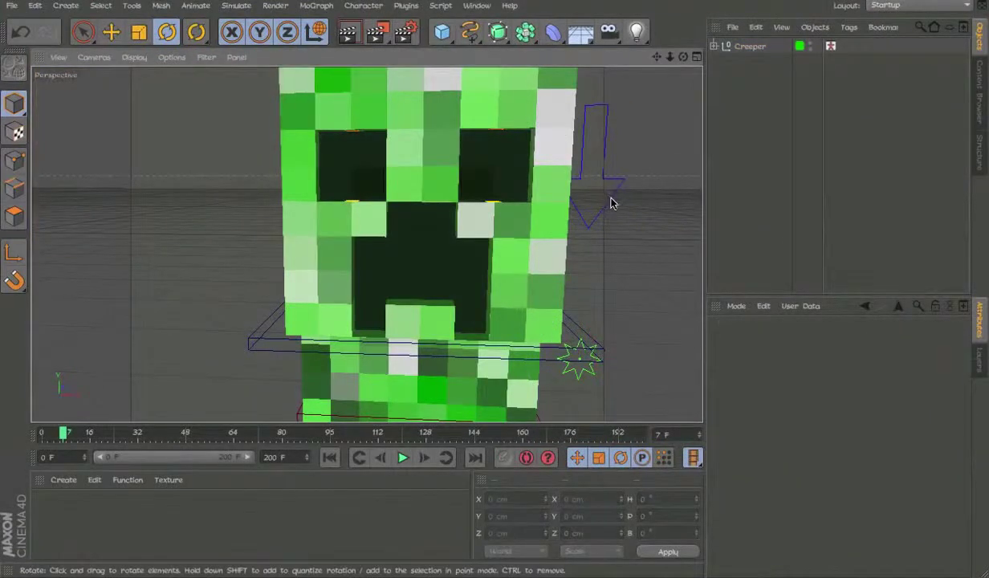
# Move the right eye, reshape the mouth, test a blink, and set eye scale to 40%.
pyautogui.click(592, 194)
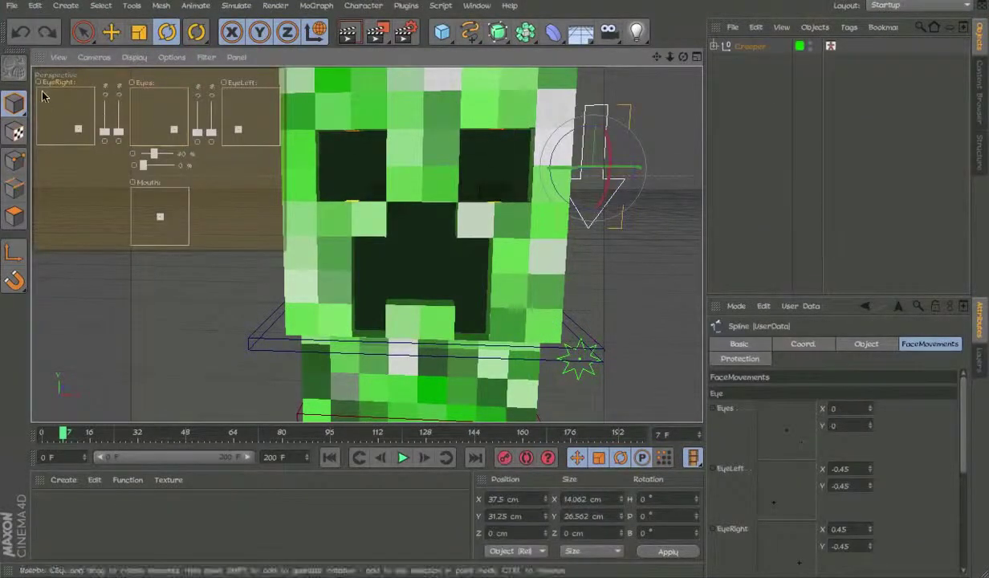
pyautogui.moveTo(78, 128); pyautogui.dragTo(126, 93)
pyautogui.moveTo(143, 205)
pyautogui.mouseDown()
pyautogui.moveTo(153, 180)
pyautogui.moveTo(141, 213)
pyautogui.moveTo(184, 196)
pyautogui.moveTo(111, 238)
pyautogui.mouseUp()
pyautogui.moveTo(146, 165)
pyautogui.mouseDown()
pyautogui.moveTo(171, 165)
pyautogui.moveTo(115, 166)
pyautogui.moveTo(198, 152)
pyautogui.mouseUp()
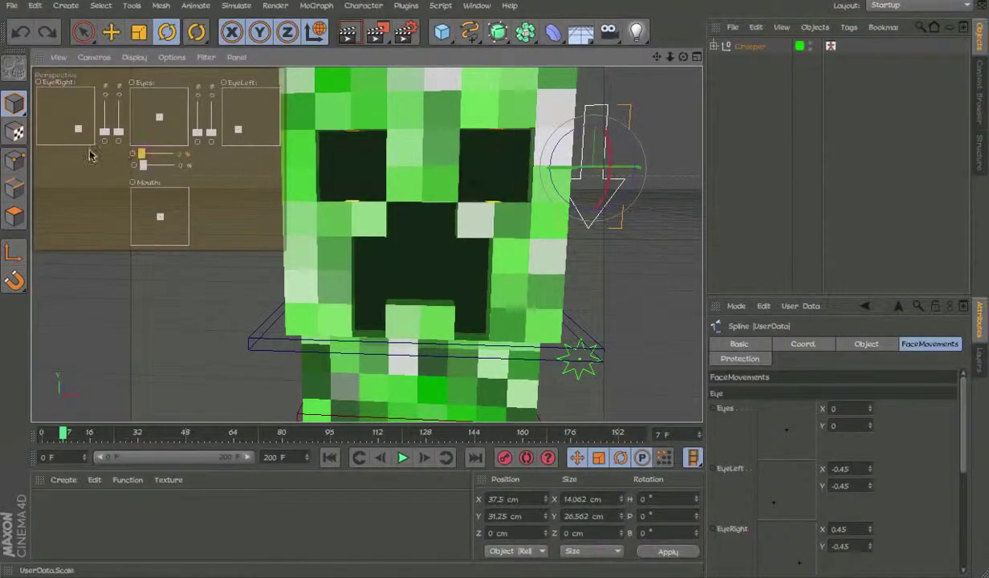
pyautogui.moveTo(91, 155); pyautogui.dragTo(154, 152)
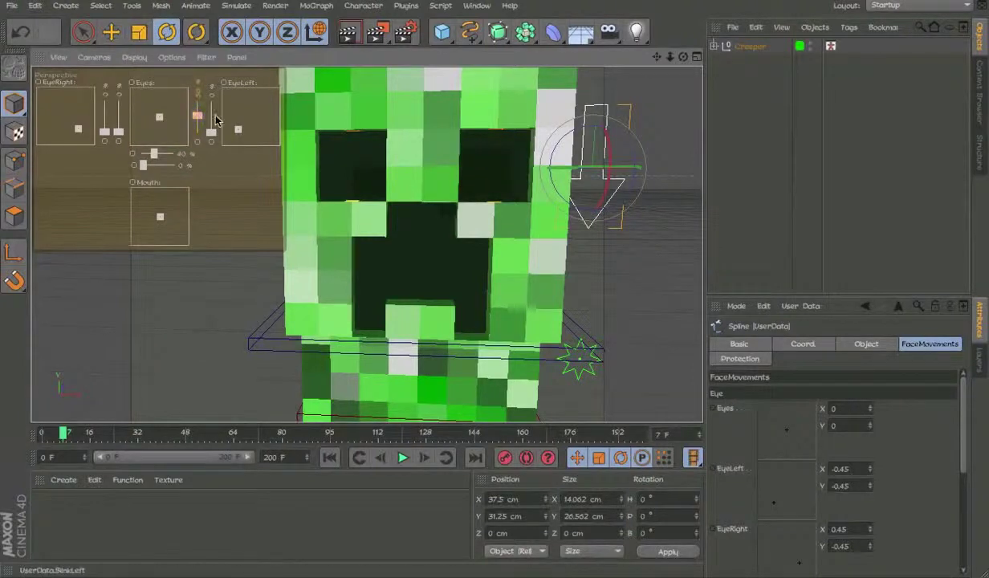
pyautogui.hotkey('ctrl', 'z')
# Tilt the eye's top edge to about -32° as an eyelid, then undo it.
pyautogui.scroll(5, 484, 134)
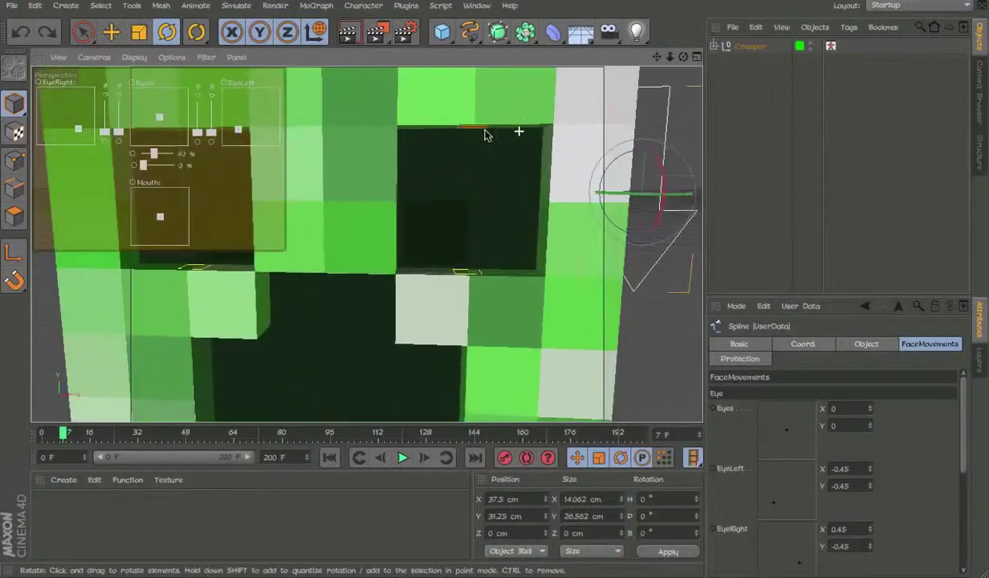
pyautogui.click(485, 134)
pyautogui.moveTo(473, 129)
pyautogui.mouseDown()
pyautogui.moveTo(504, 147)
pyautogui.moveTo(511, 135)
pyautogui.moveTo(512, 182)
pyautogui.moveTo(678, 141)
pyautogui.moveTo(651, 130)
pyautogui.moveTo(480, 153)
pyautogui.mouseUp()
pyautogui.hotkey('ctrl', 'z')
# Move the arrow controller down to Y 6.25 cm and deselect it.
pyautogui.scroll(-5, 514, 161)
pyautogui.click(509, 277)
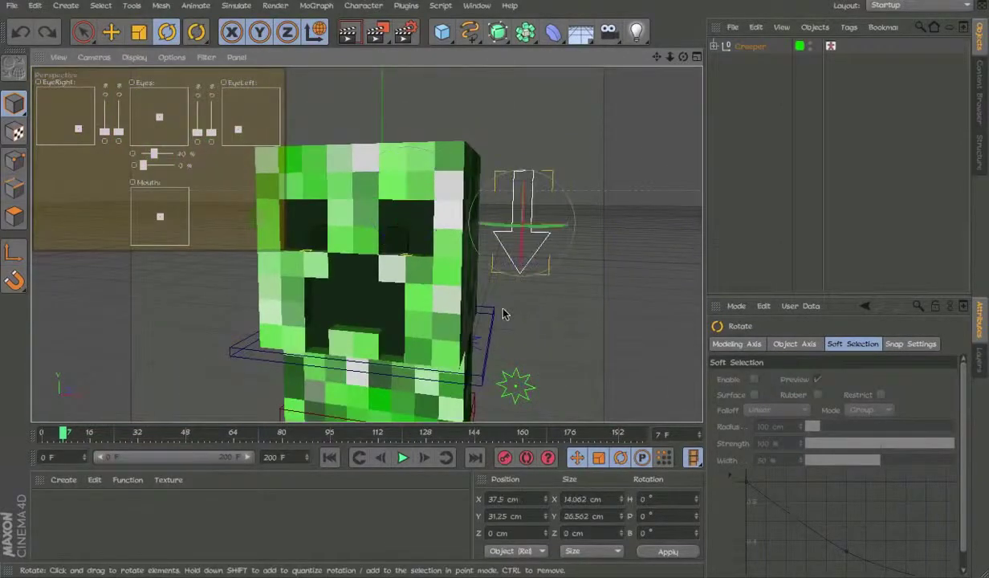
pyautogui.press('e')
pyautogui.moveTo(503, 274)
pyautogui.keyDown('alt'); pyautogui.mouseDown()
pyautogui.moveTo(448, 183)
pyautogui.moveTo(448, 338)
pyautogui.moveTo(270, 313)
pyautogui.moveTo(461, 181)
pyautogui.mouseUp(); pyautogui.keyUp('alt')
pyautogui.click(447, 200)
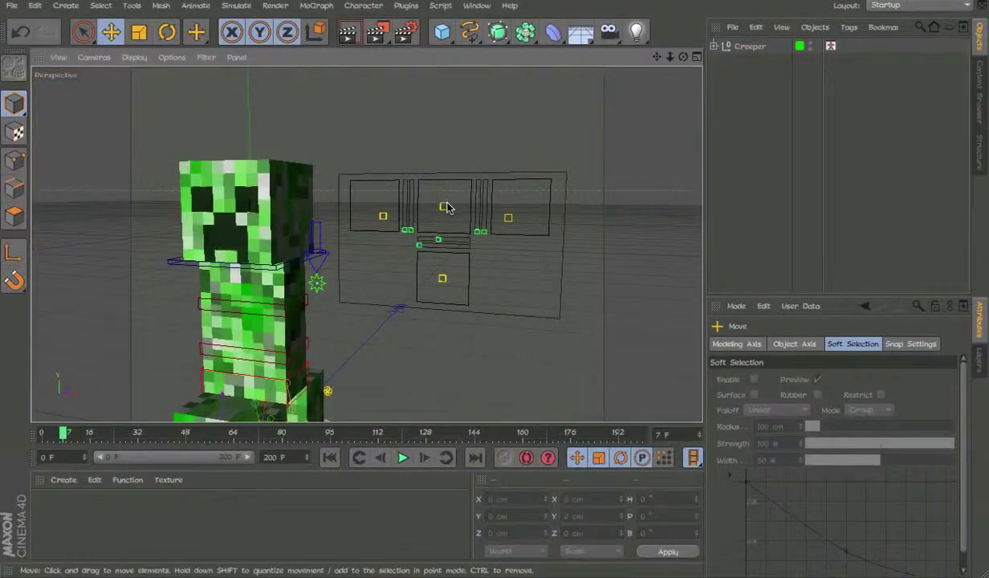
# Undo until the arrow controller is back at Y 31.25 cm, then deselect it.
pyautogui.click(447, 207)
pyautogui.hotkey('ctrl', 'z')
pyautogui.hotkey('ctrl', 'z')
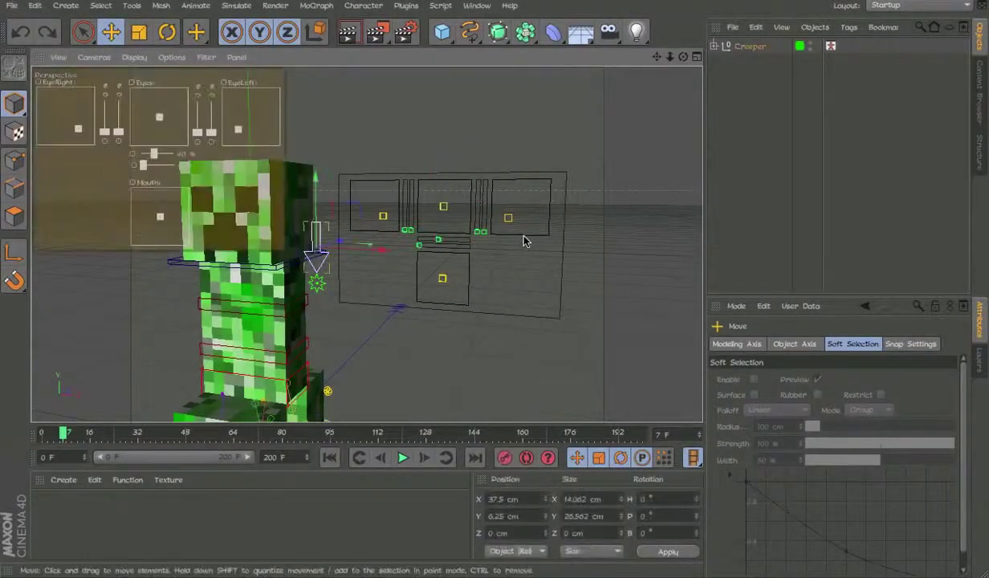
pyautogui.hotkey('ctrl', 'z')
pyautogui.hotkey('ctrl', 'shift', 'z')
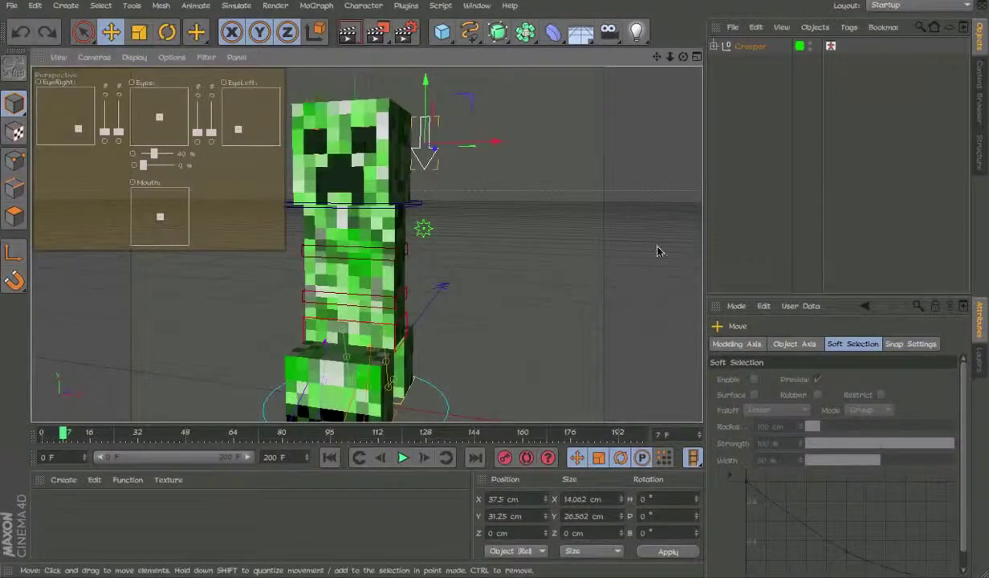
pyautogui.click(483, 233)
# Orbit and pan around the creeper to inspect it from several angles.
pyautogui.click(423, 230)
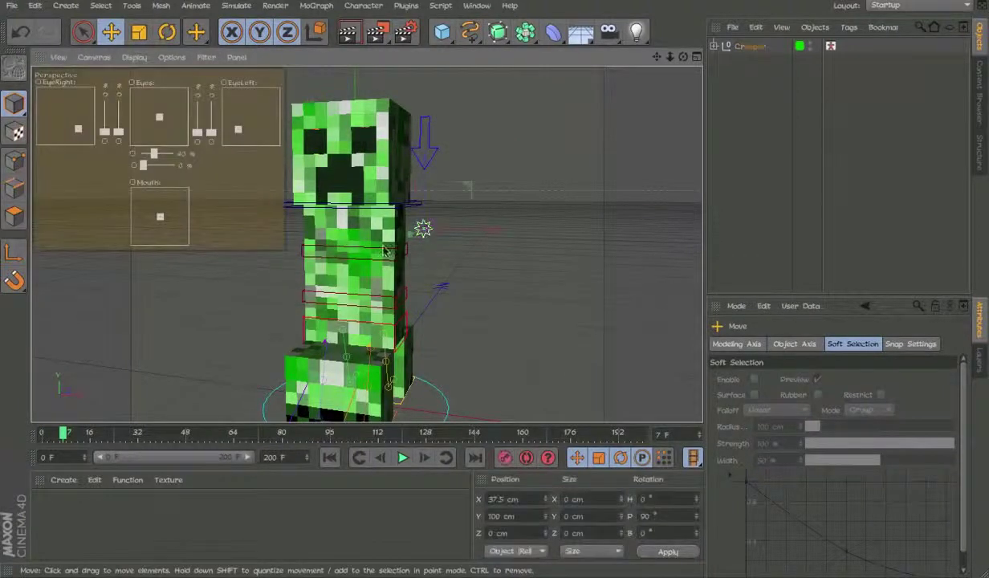
pyautogui.keyDown('alt'); pyautogui.moveTo(425, 231); pyautogui.dragTo(493, 273, button='middle'); pyautogui.keyUp('alt')
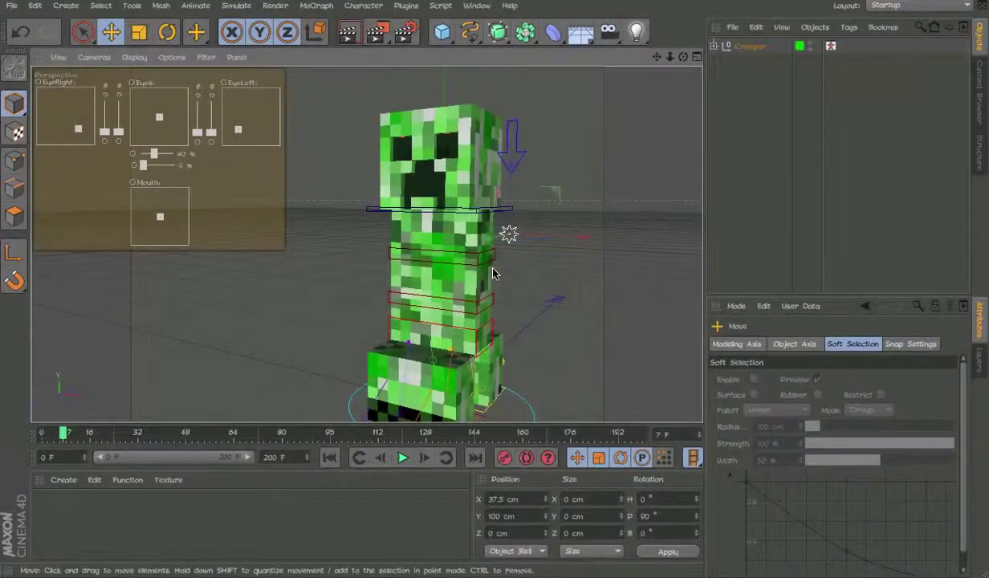
pyautogui.moveTo(364, 247)
pyautogui.keyDown('alt'); pyautogui.mouseDown()
pyautogui.moveTo(382, 317)
pyautogui.moveTo(454, 284)
pyautogui.mouseUp(); pyautogui.keyUp('alt')
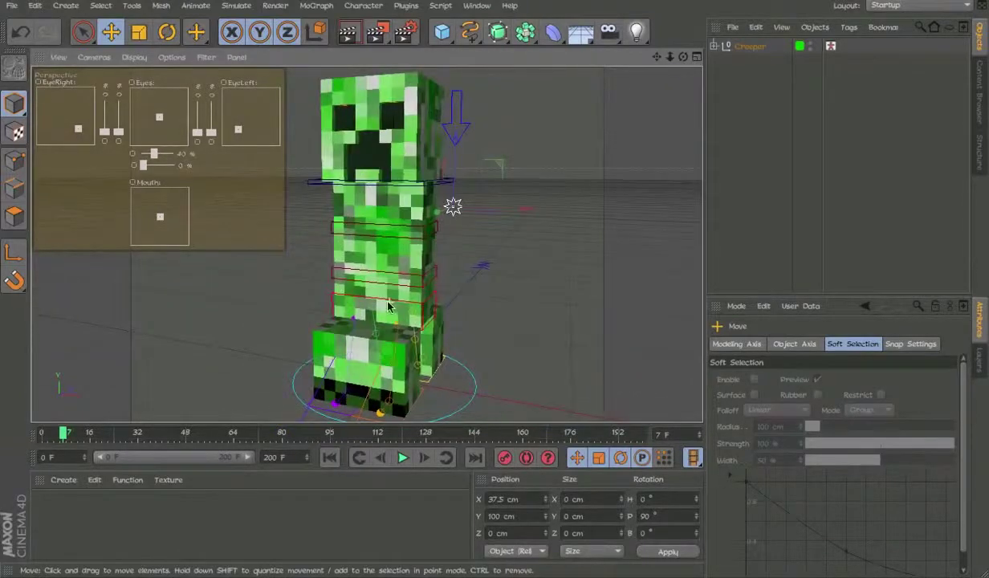
pyautogui.keyDown('alt'); pyautogui.moveTo(388, 304); pyautogui.dragTo(418, 274); pyautogui.keyUp('alt')
pyautogui.keyDown('alt'); pyautogui.moveTo(464, 299); pyautogui.dragTo(427, 282); pyautogui.keyUp('alt')
pyautogui.click(393, 244)
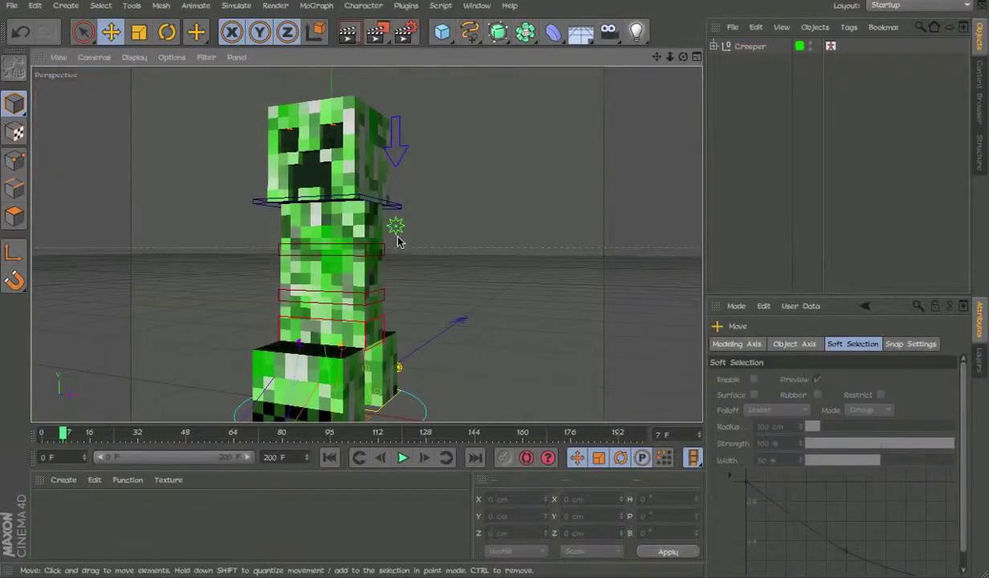
pyautogui.keyDown('alt'); pyautogui.moveTo(398, 241); pyautogui.dragTo(459, 243, button='middle'); pyautogui.keyUp('alt')
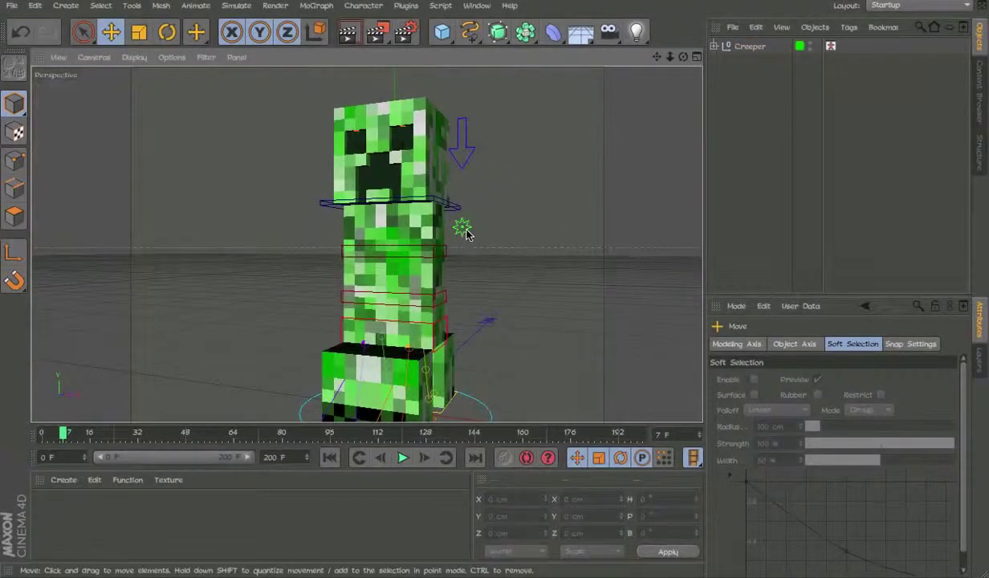
# Select the star-shaped Explosion null and tick Enable, keeping its explosion Time at 50 F.
pyautogui.click(466, 229)
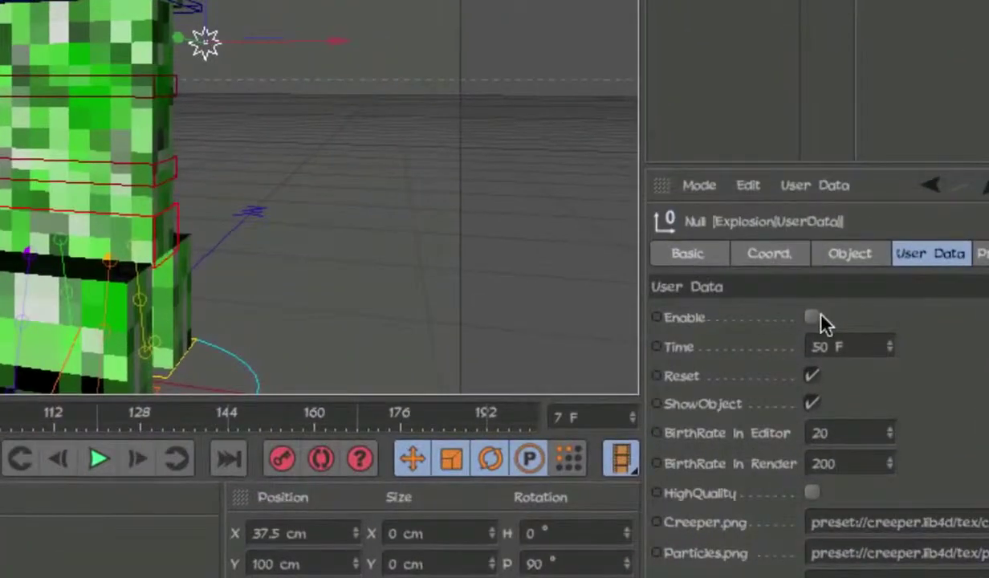
pyautogui.click(811, 318)
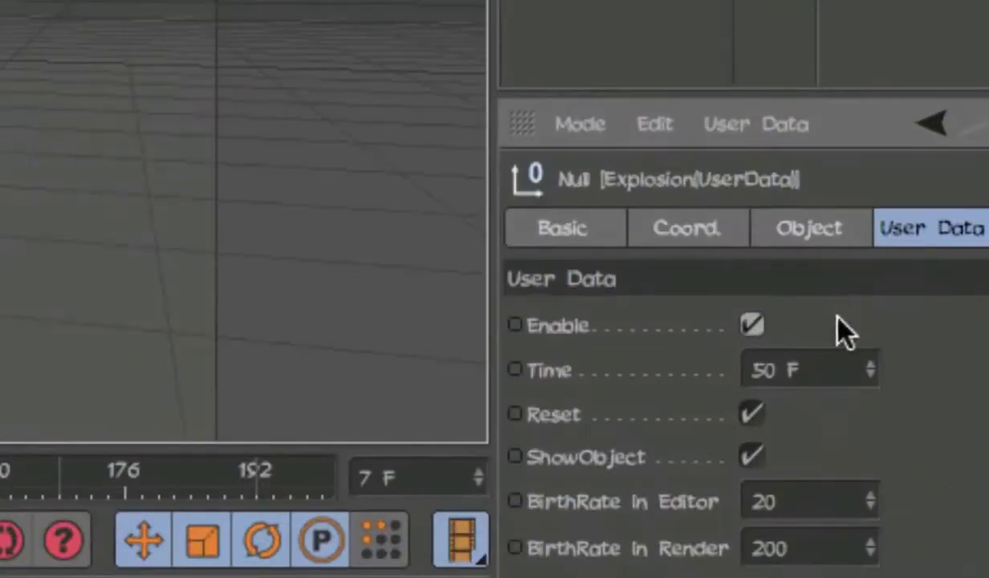
pyautogui.click(806, 395)
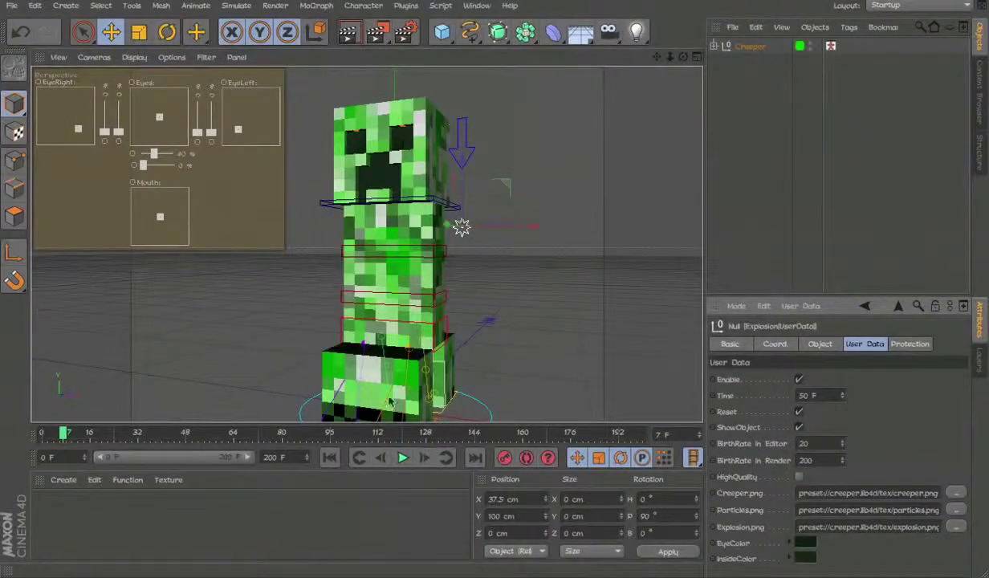
# Play the explosion with F8, stop it, then scrub the burst and reassembly while orbiting.
pyautogui.press('F8')
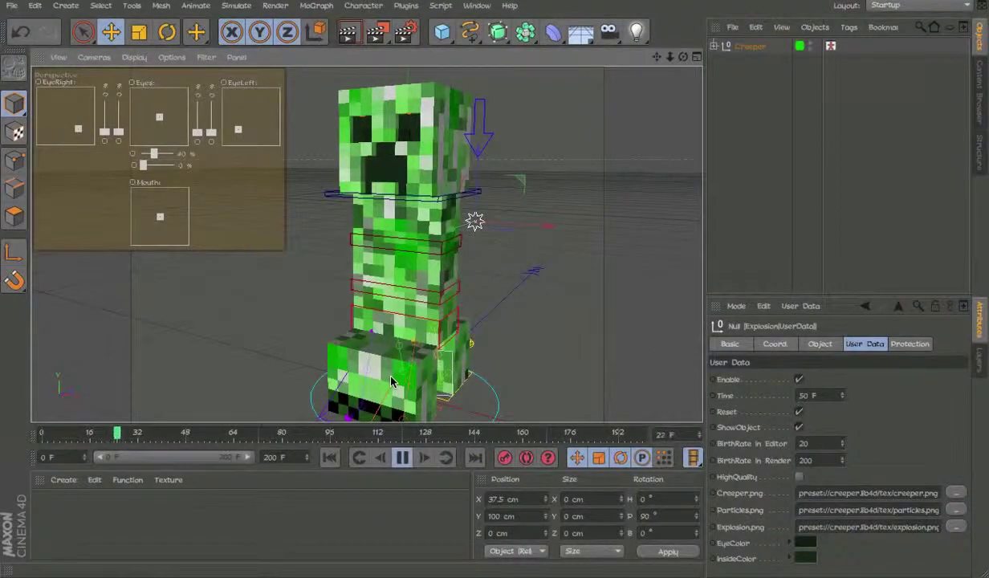
pyautogui.scroll(-3, 431, 301)
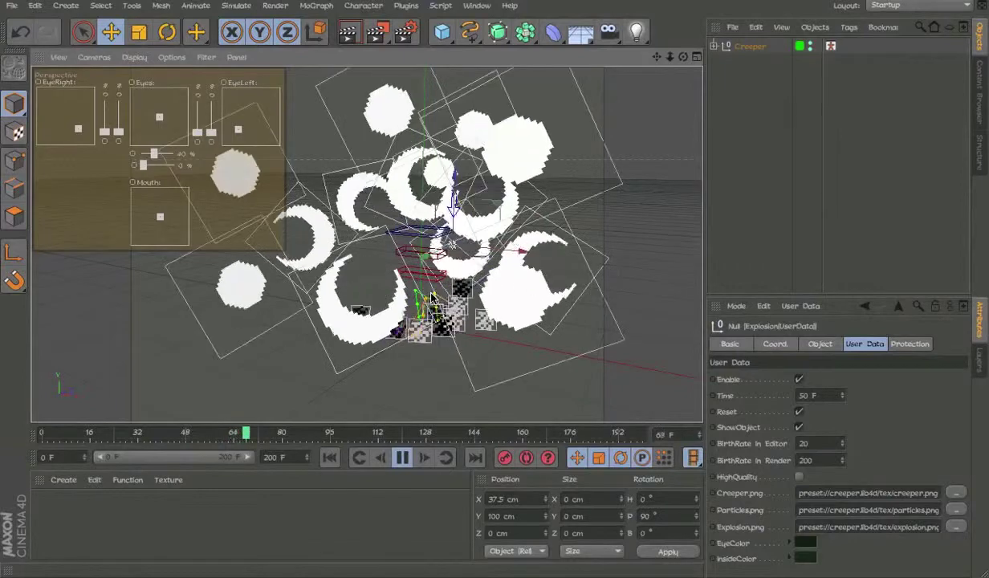
pyautogui.click(402, 457)
pyautogui.moveTo(375, 432); pyautogui.dragTo(183, 434)
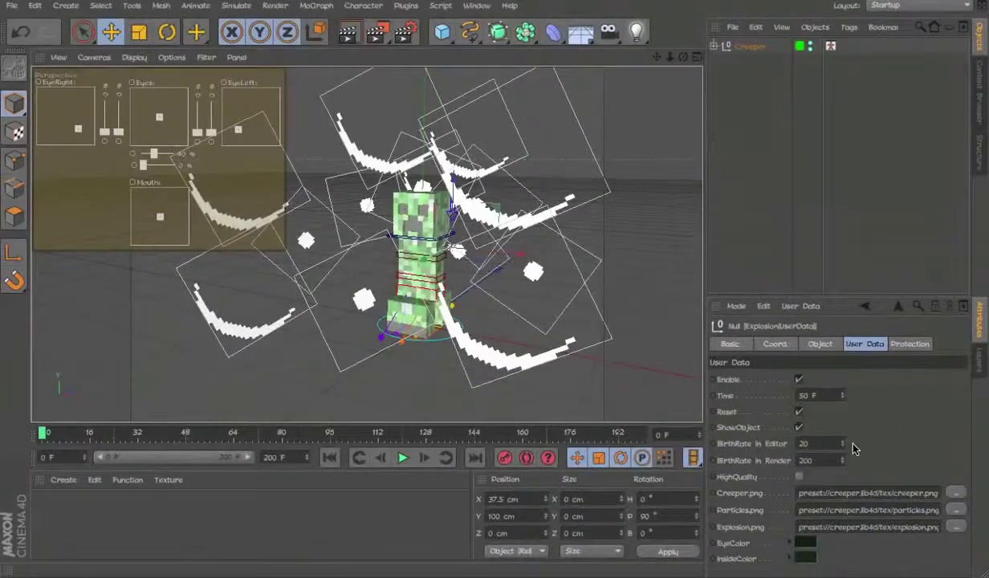
pyautogui.keyDown('alt'); pyautogui.moveTo(470, 263); pyautogui.dragTo(498, 272); pyautogui.keyUp('alt')
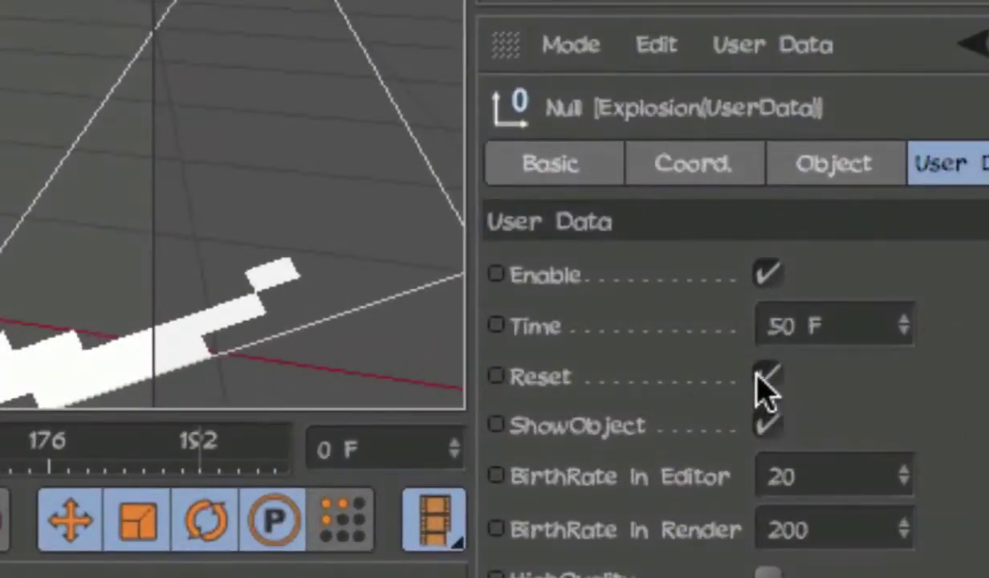
# Toggle Reset to clear leftover particles, toggle ShowObject, and confirm render BirthRate 200.
pyautogui.click(762, 390)
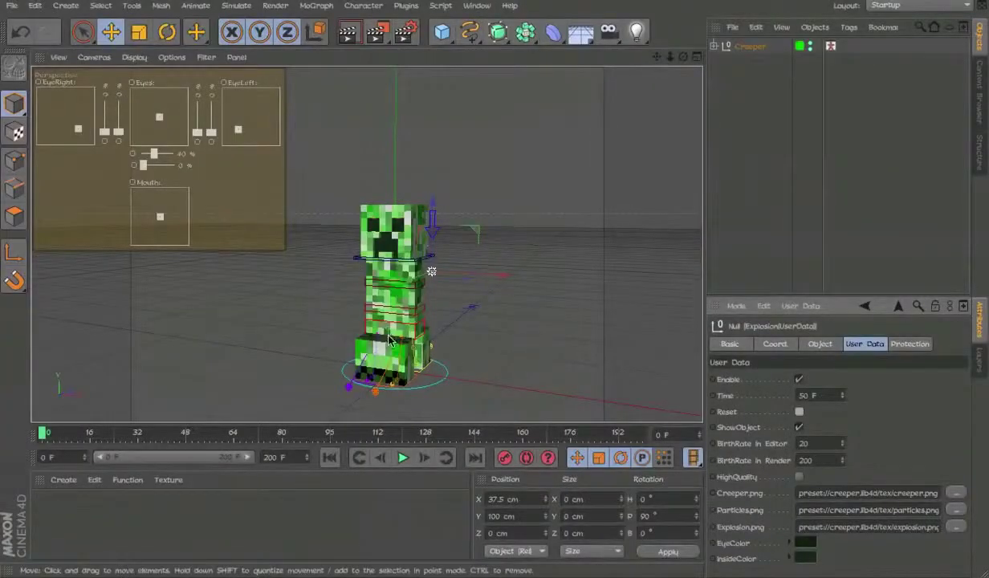
pyautogui.keyDown('alt'); pyautogui.moveTo(391, 341); pyautogui.dragTo(459, 274); pyautogui.keyUp('alt')
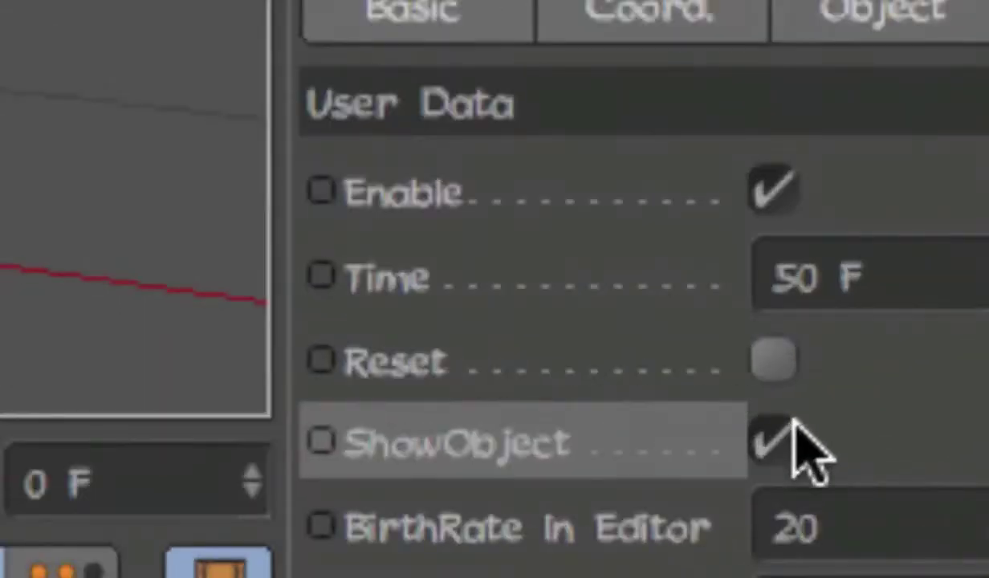
pyautogui.click(803, 427)
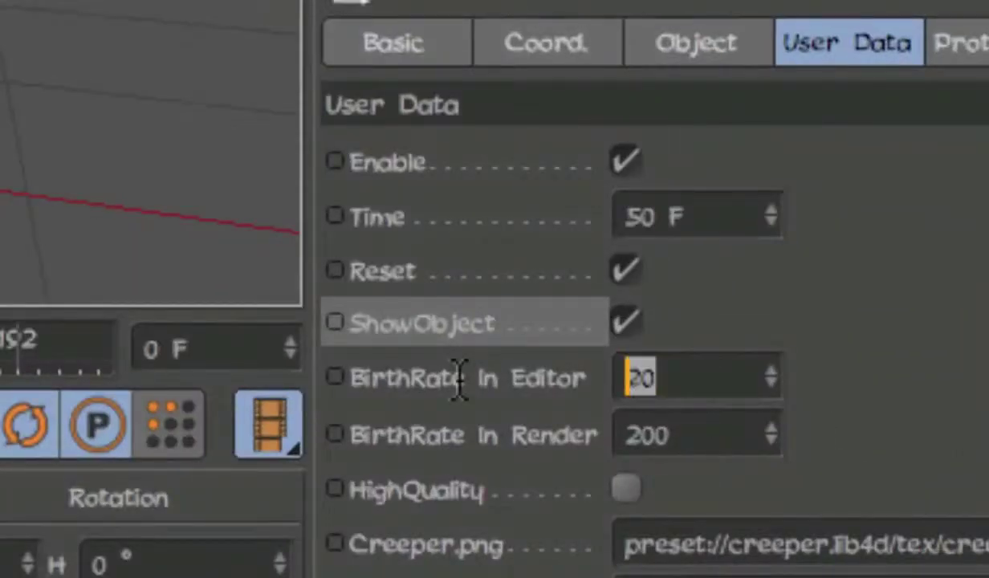
pyautogui.press('Return')
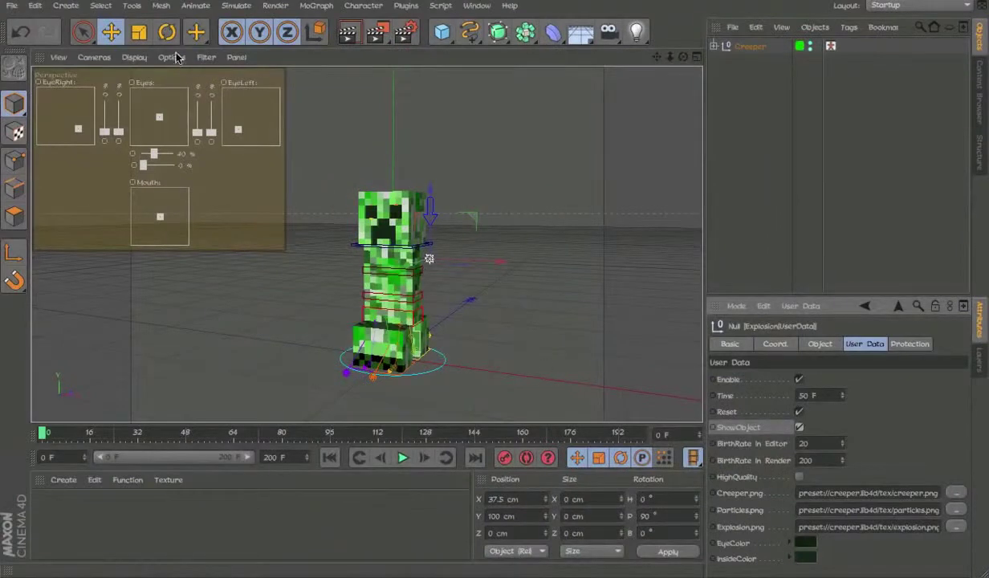
# Scrub to about frame 55 and preview the explosion with HighQuality turned on.
pyautogui.click(176, 58)
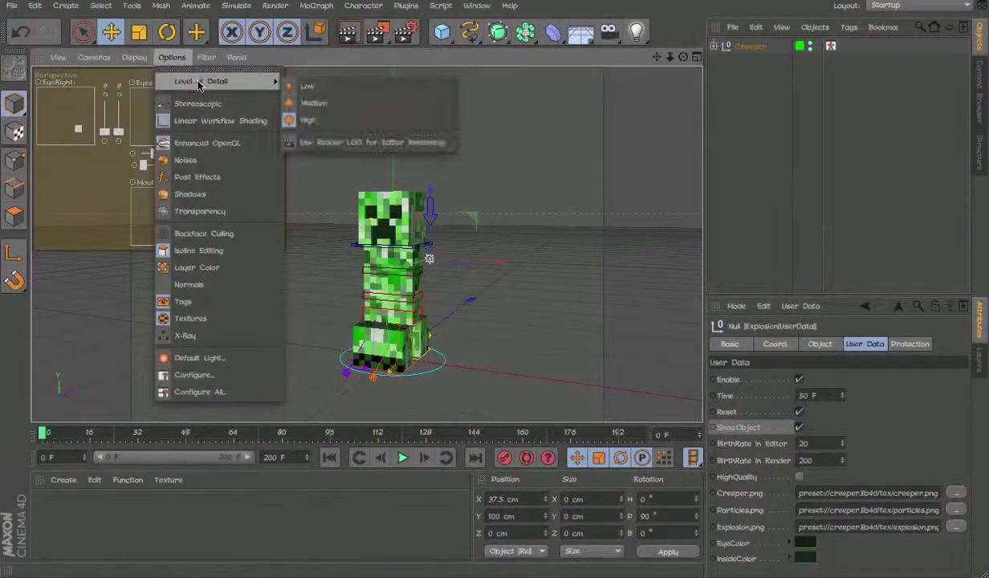
pyautogui.click(209, 148)
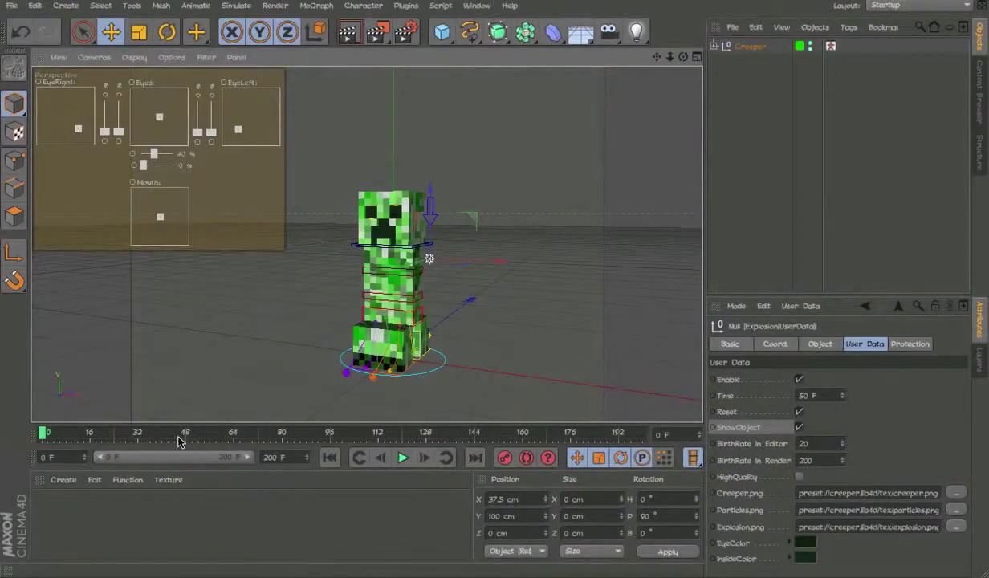
pyautogui.moveTo(178, 437); pyautogui.dragTo(219, 434)
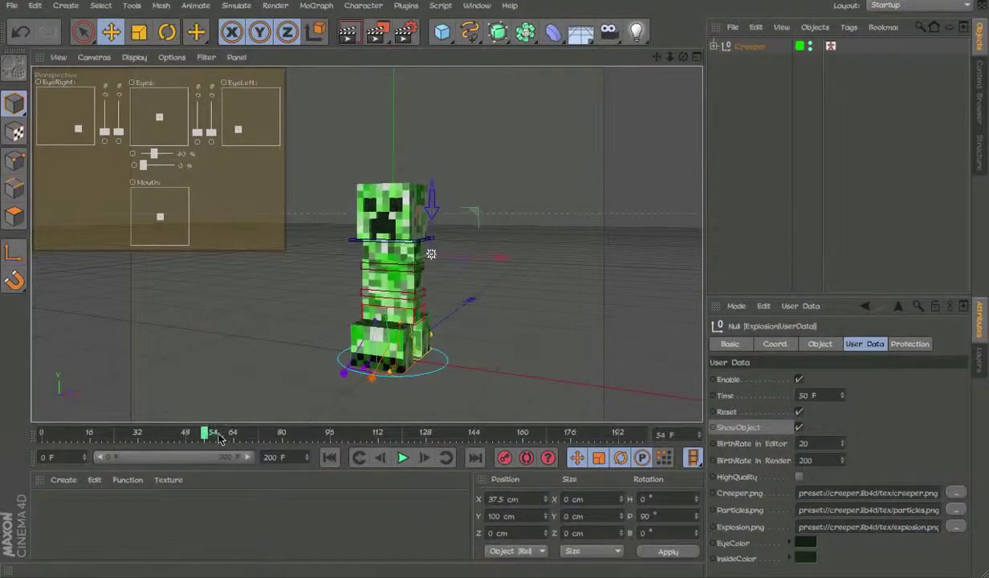
pyautogui.click(799, 478)
pyautogui.moveTo(224, 432); pyautogui.dragTo(157, 434)
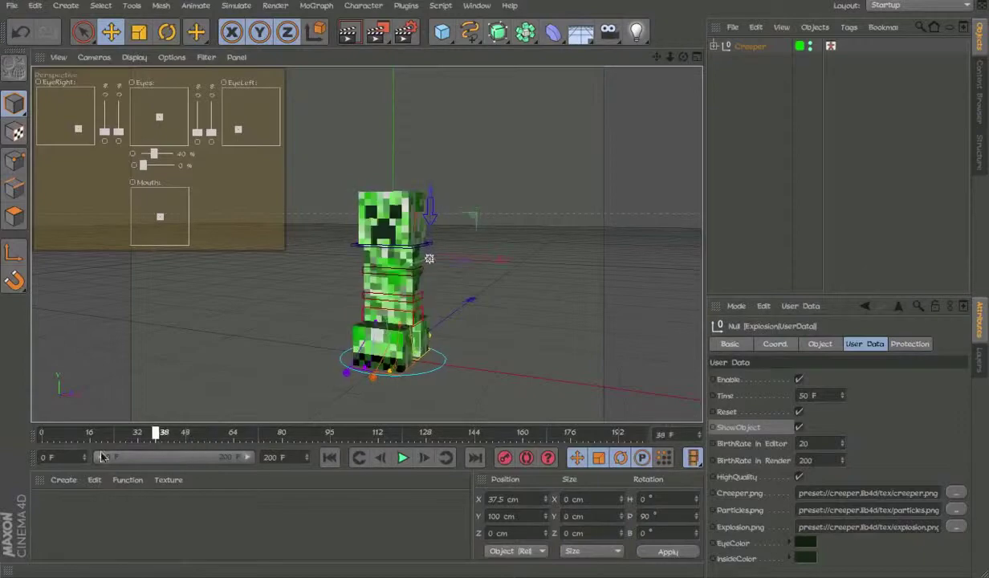
# Turn HighQuality back off, rewind toward frame 0, and disable the explosion.
pyautogui.click(799, 477)
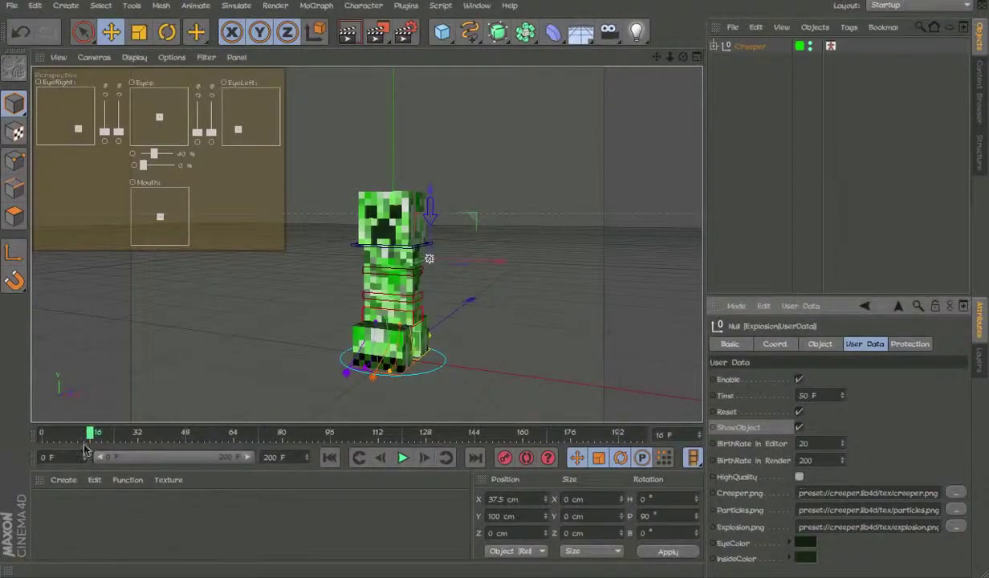
pyautogui.moveTo(84, 448); pyautogui.dragTo(30, 436)
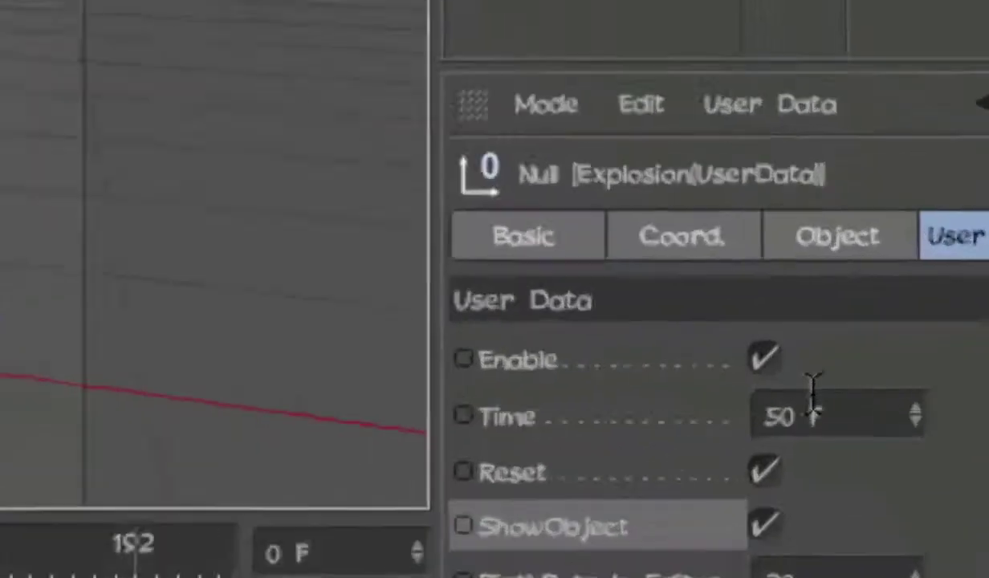
pyautogui.click(798, 378)
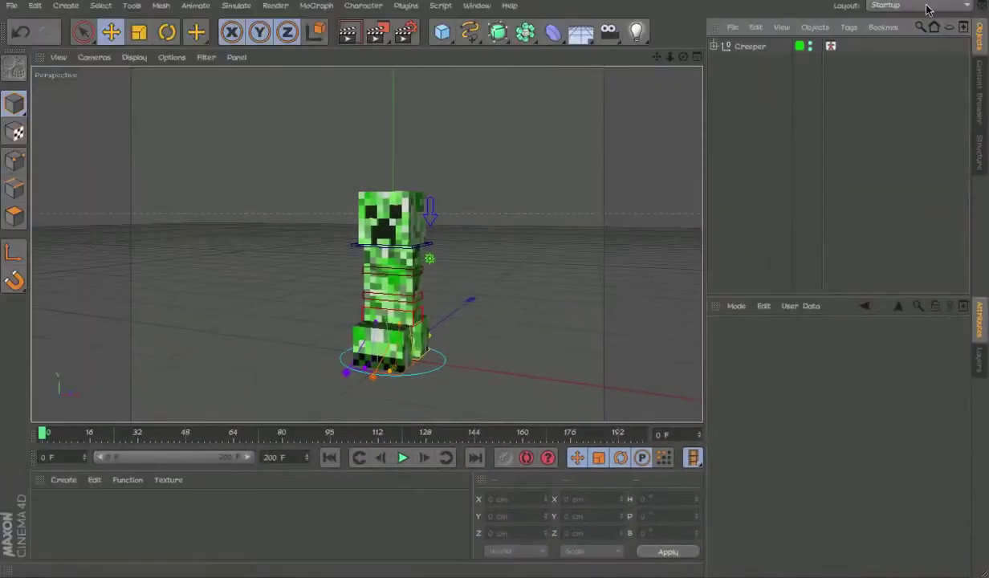
# Hide and reshow the creeper in the viewport, then expand the Creeper hierarchy.
pyautogui.click(915, 5)
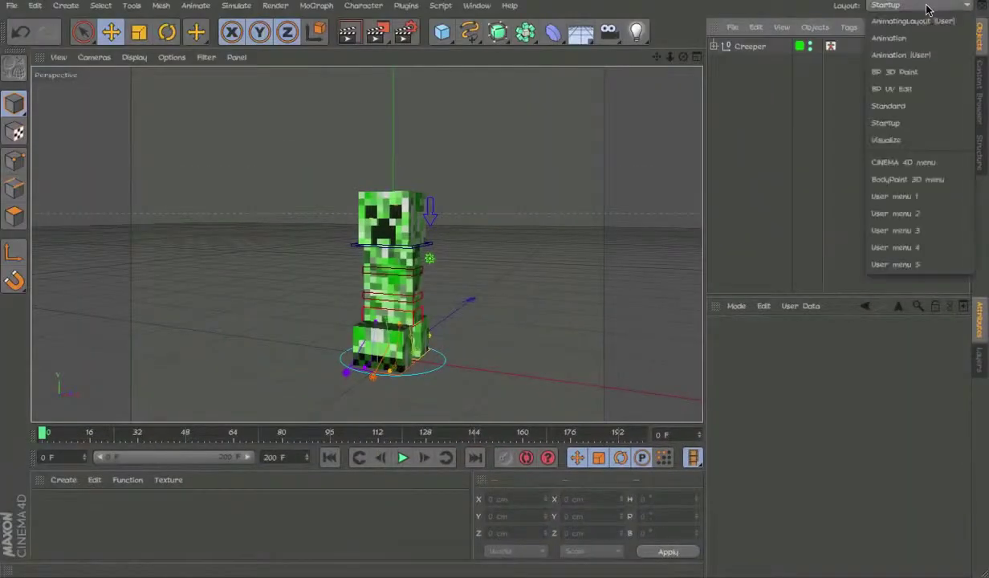
pyautogui.click(810, 48)
pyautogui.click(809, 48)
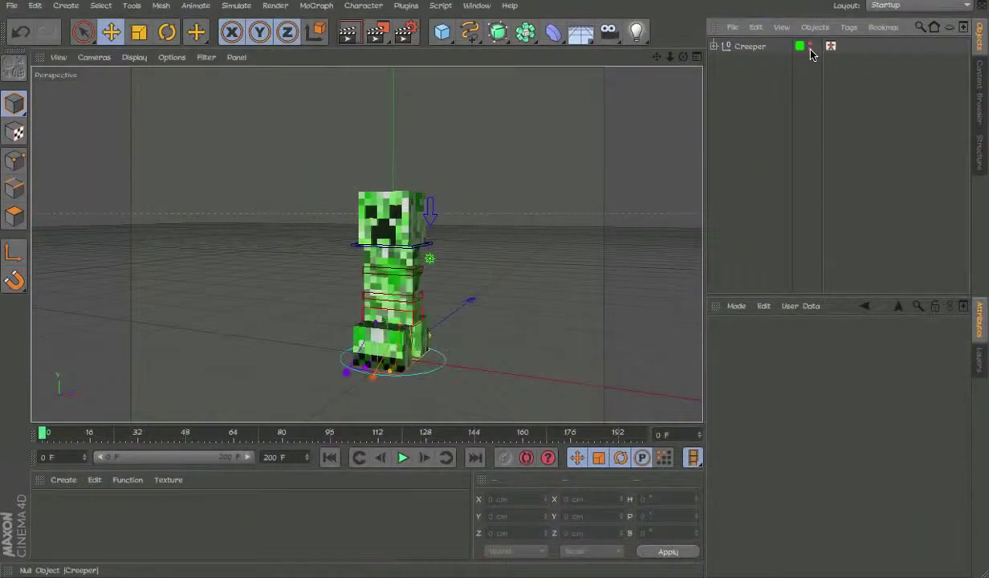
pyautogui.click(713, 46)
# Add a Floor and a Camera to the scene and nest the Camera under Creeper.
pyautogui.keyDown('alt'); pyautogui.moveTo(393, 405); pyautogui.dragTo(562, 238); pyautogui.keyUp('alt')
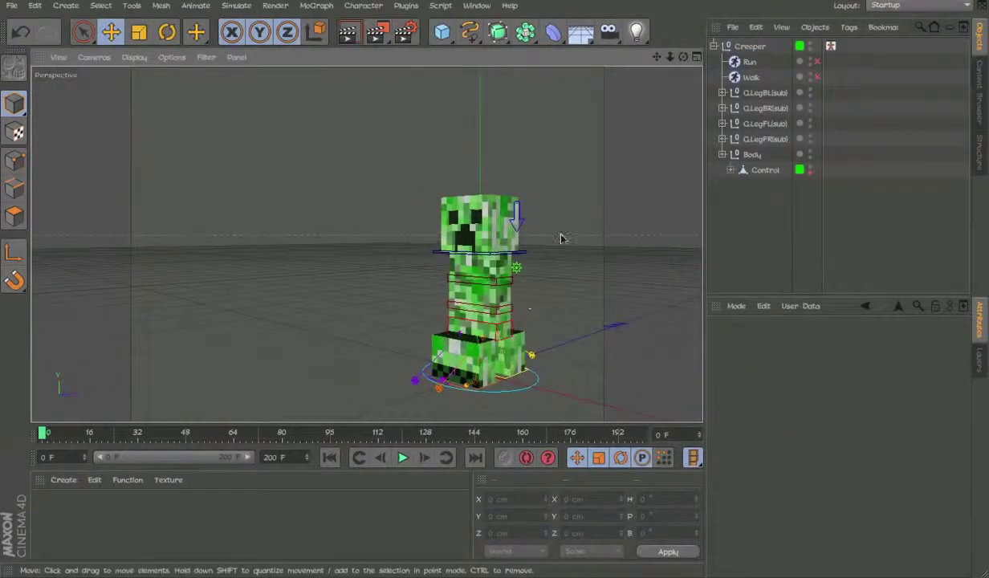
pyautogui.click(576, 44)
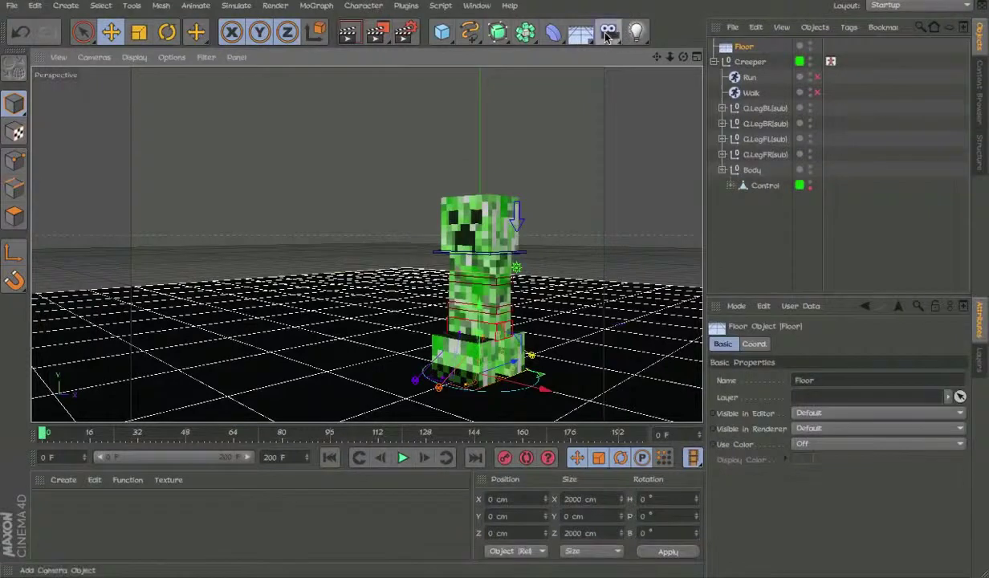
pyautogui.click(608, 33)
pyautogui.moveTo(742, 87); pyautogui.dragTo(825, 78)
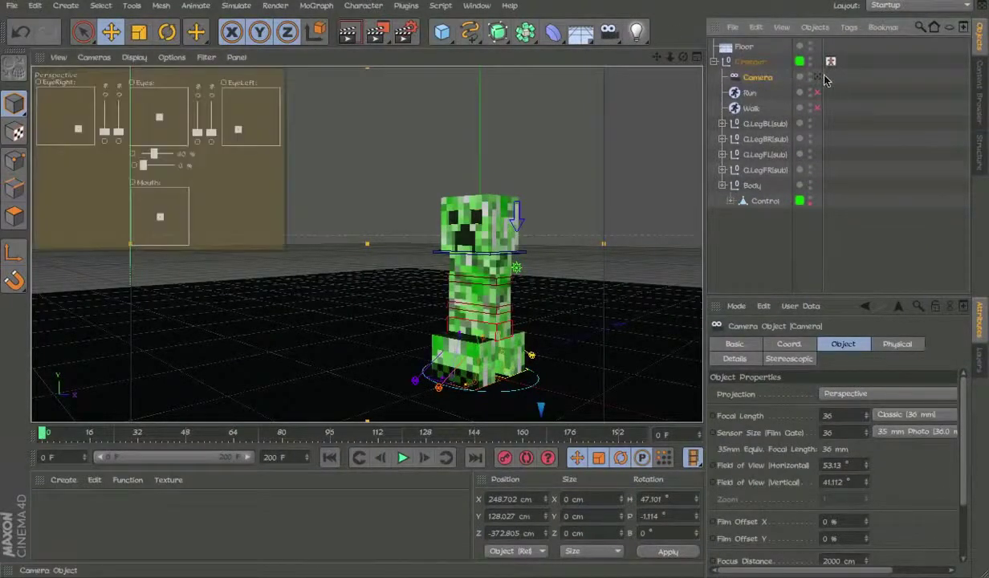
pyautogui.click(844, 79)
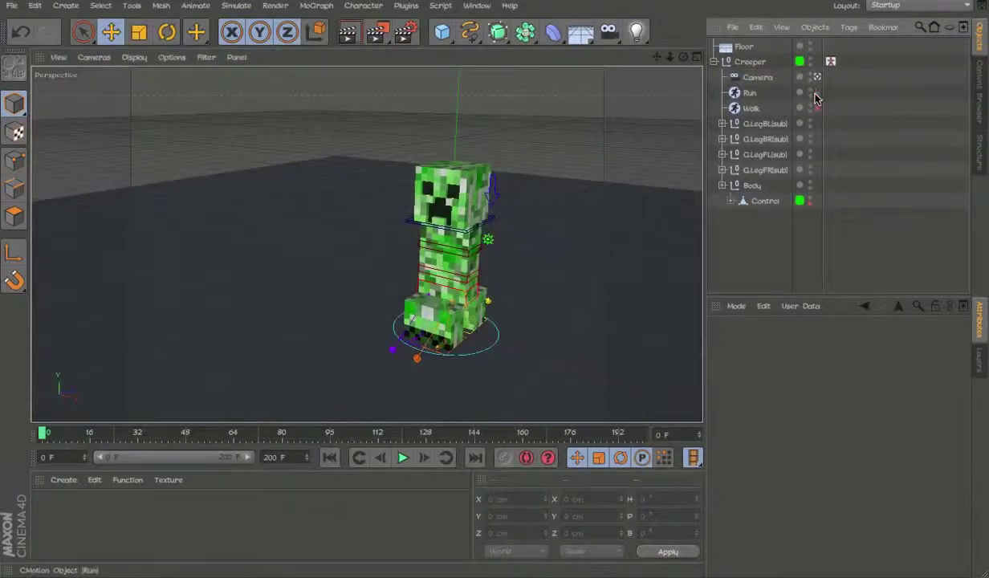
# Enable the Run motion and play its cycle, then switch Run off.
pyautogui.click(816, 93)
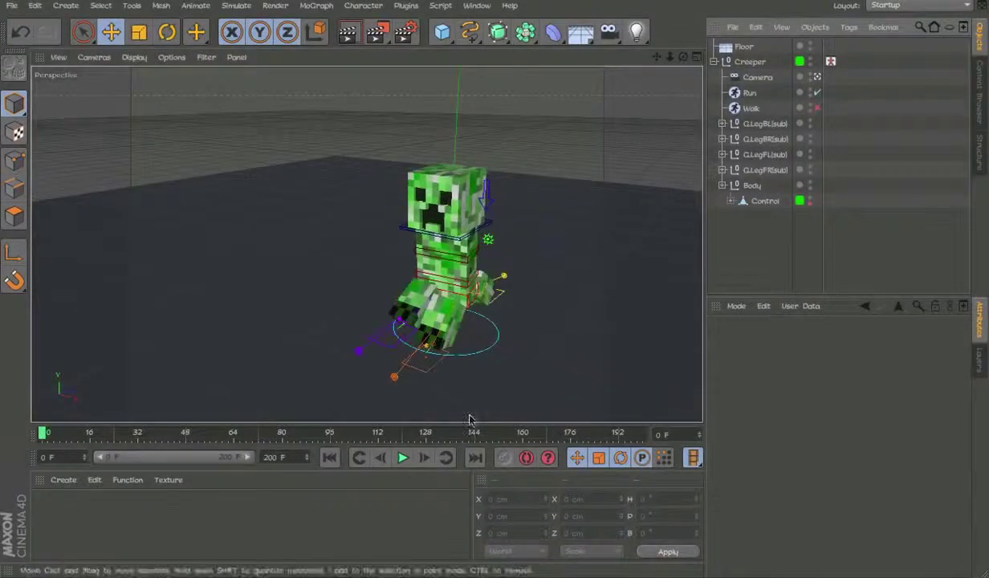
pyautogui.click(402, 457)
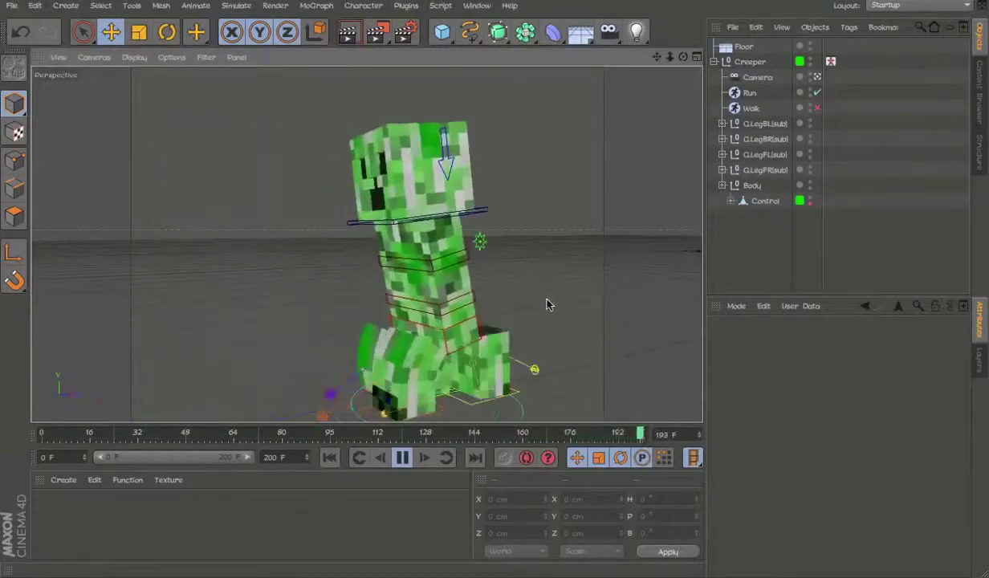
pyautogui.click(817, 93)
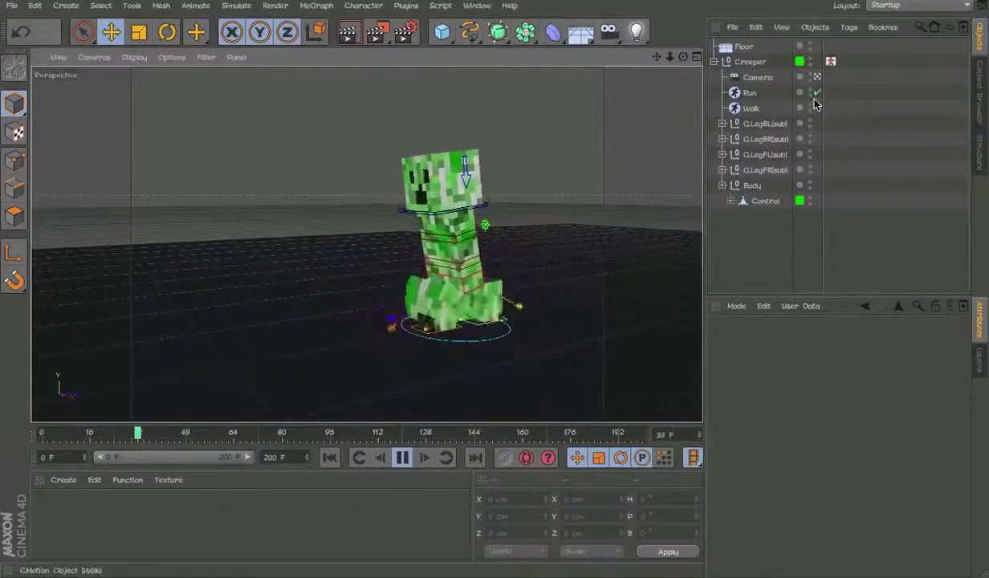
# Enable Walk, test a shorter cycle time, restore 24 F, rewind to frame 0, and disable Walk.
pyautogui.click(817, 107)
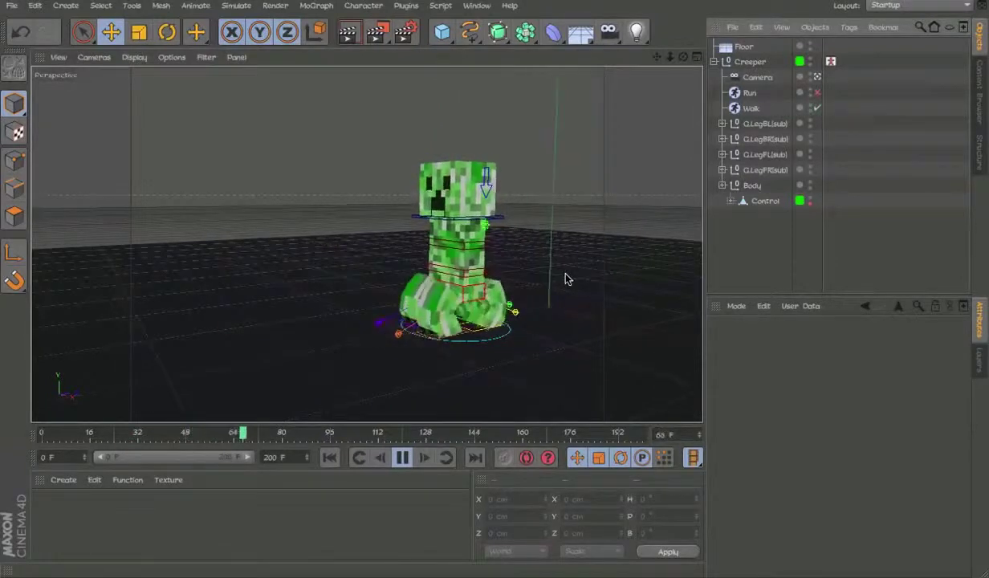
pyautogui.click(775, 108)
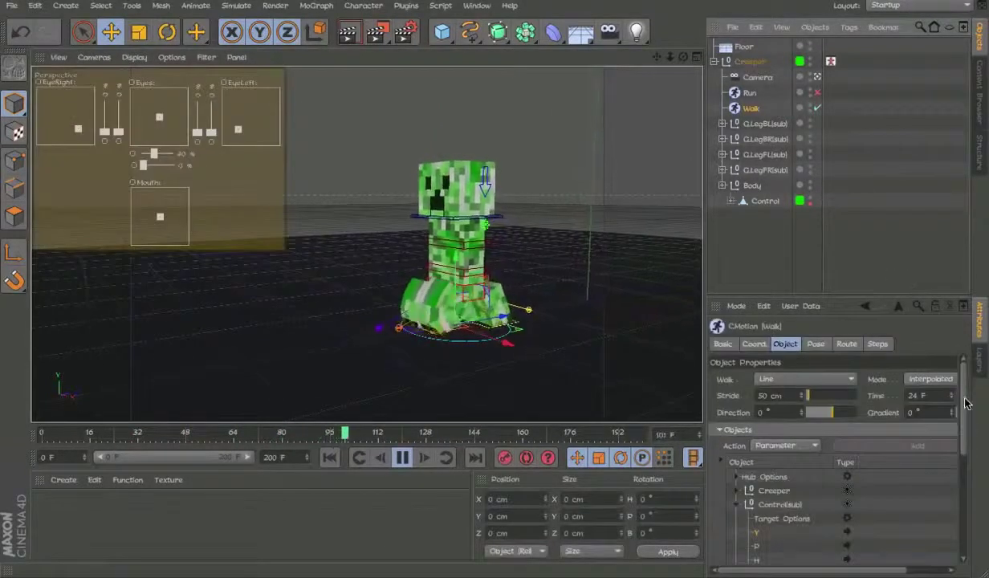
pyautogui.moveTo(952, 393); pyautogui.dragTo(952, 385)
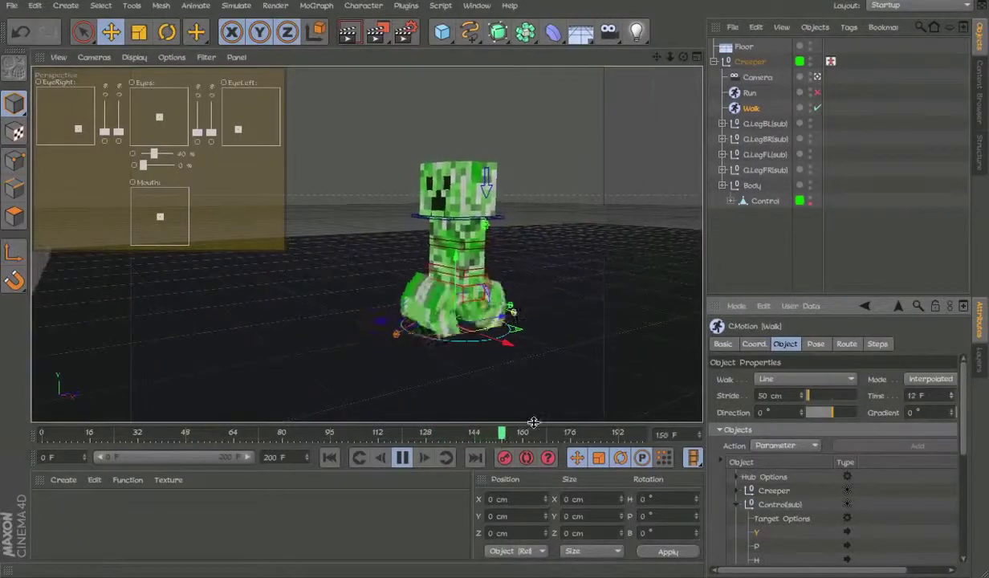
pyautogui.click(402, 458)
pyautogui.moveTo(418, 434); pyautogui.dragTo(6, 472)
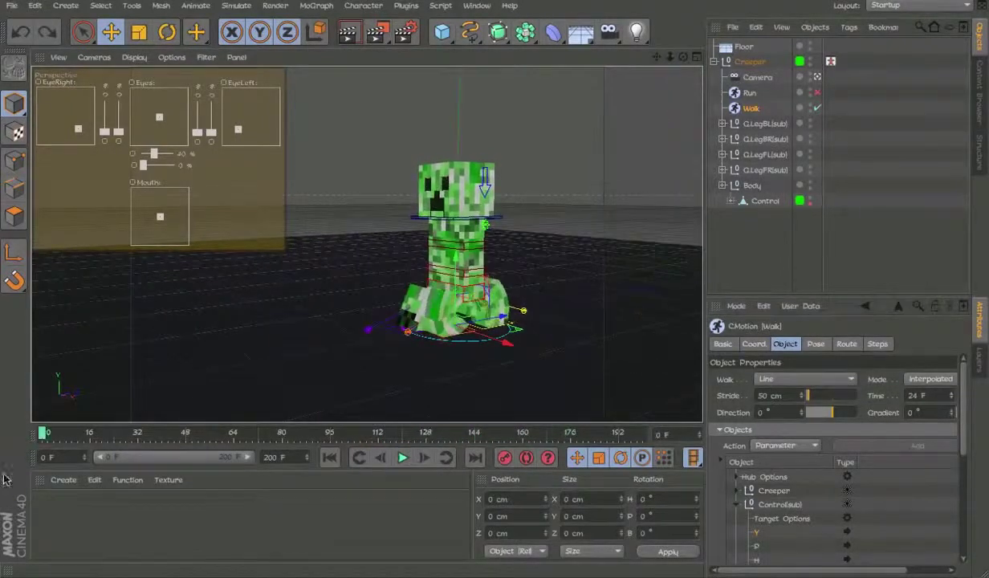
pyautogui.click(817, 108)
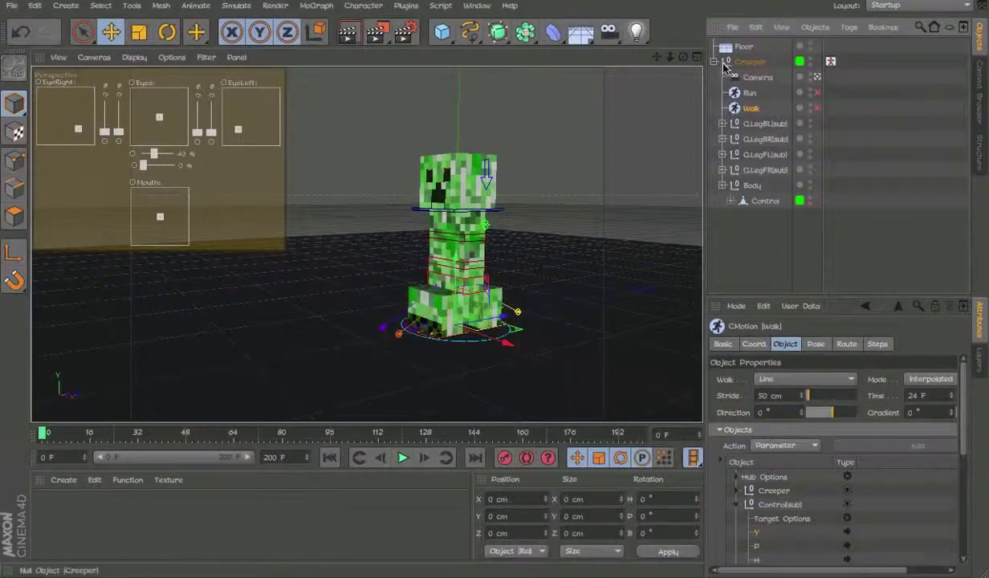
# Collapse the Creeper hierarchy and delete the Floor object.
pyautogui.click(715, 61)
pyautogui.click(420, 276)
pyautogui.keyDown('alt'); pyautogui.moveTo(420, 276); pyautogui.dragTo(612, 303); pyautogui.keyUp('alt')
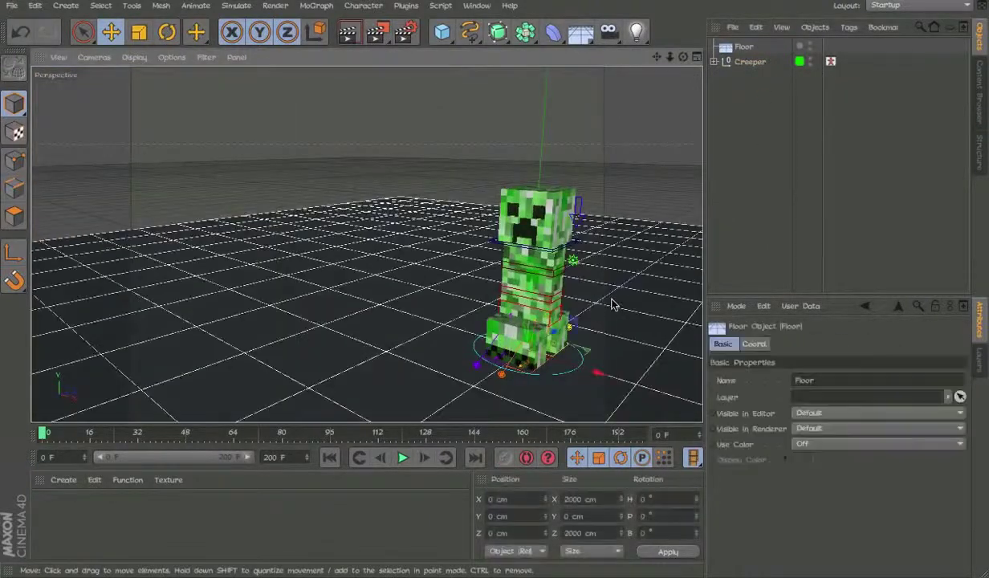
pyautogui.press('Delete')
# Orbit and zoom the viewport for a close look down onto the creeper.
pyautogui.moveTo(507, 318)
pyautogui.keyDown('alt'); pyautogui.mouseDown()
pyautogui.moveTo(638, 269)
pyautogui.moveTo(351, 256)
pyautogui.mouseUp(); pyautogui.keyUp('alt')
pyautogui.scroll(3, 474, 233)
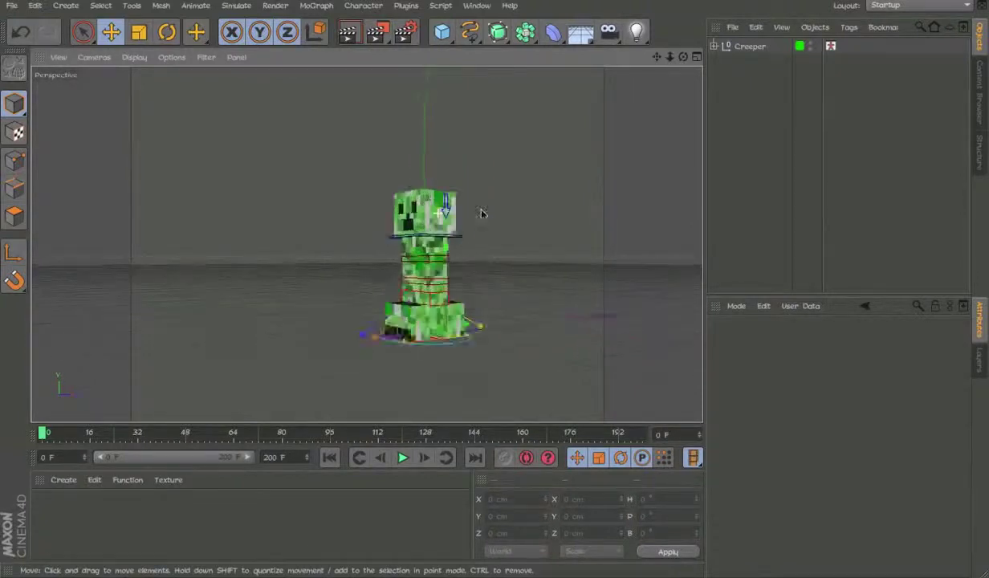
pyautogui.moveTo(481, 215)
pyautogui.keyDown('alt'); pyautogui.mouseDown()
pyautogui.moveTo(609, 273)
pyautogui.moveTo(449, 199)
pyautogui.moveTo(514, 321)
pyautogui.mouseUp(); pyautogui.keyUp('alt')
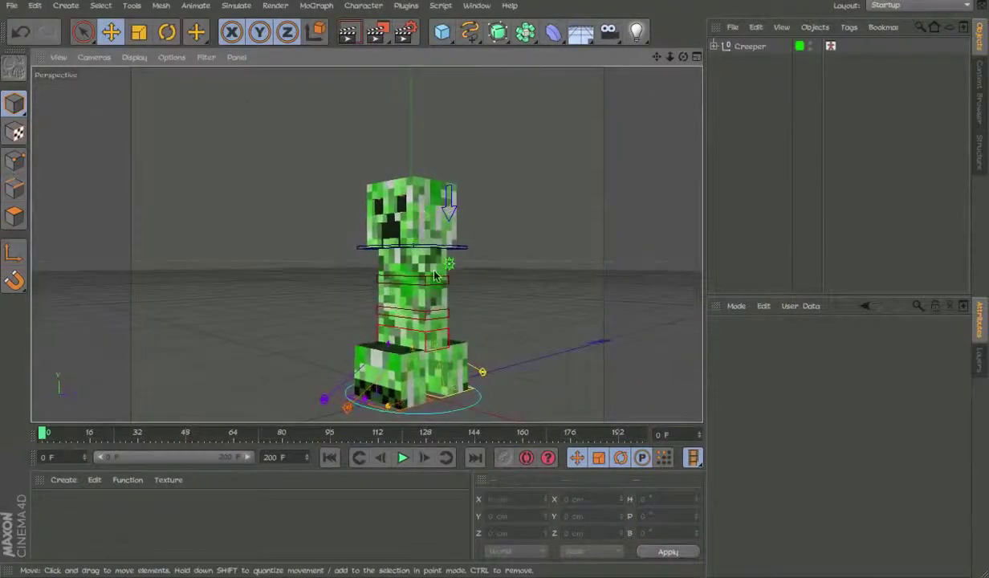
pyautogui.scroll(-3, 529, 363)
pyautogui.moveTo(529, 364)
pyautogui.keyDown('alt'); pyautogui.mouseDown()
pyautogui.moveTo(618, 413)
pyautogui.moveTo(194, 192)
pyautogui.mouseUp(); pyautogui.keyUp('alt')
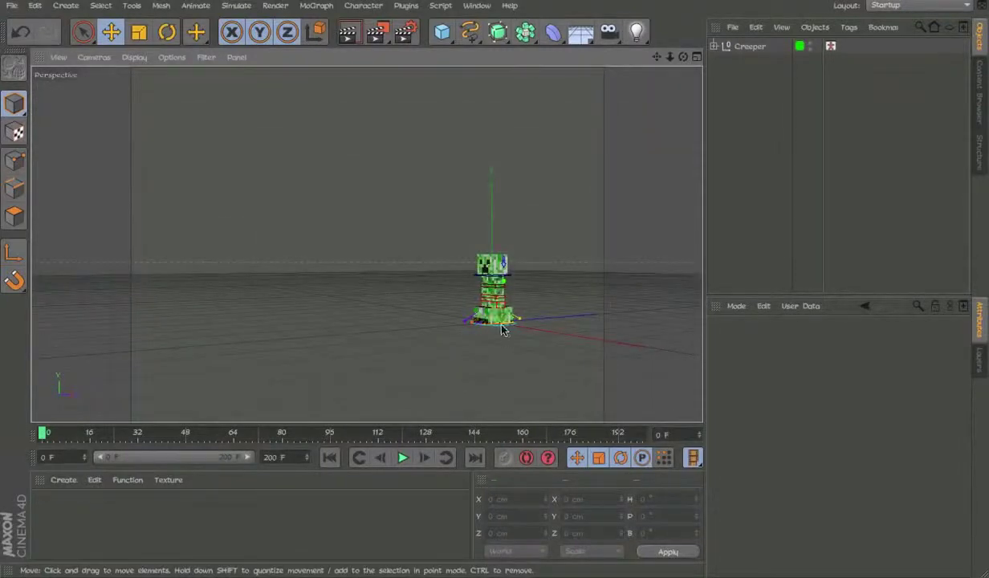
pyautogui.scroll(3, 616, 315)
pyautogui.scroll(4, 608, 257)
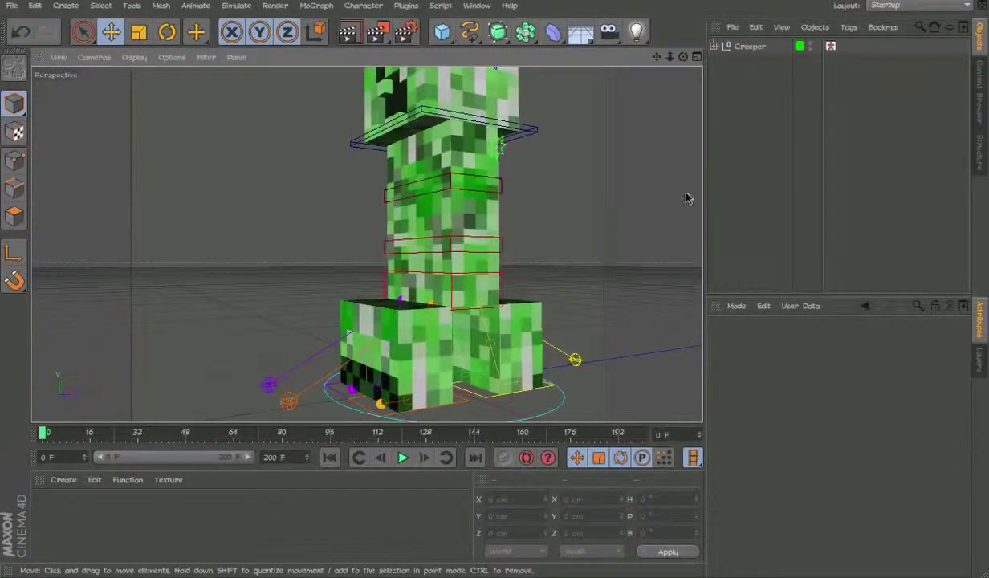
# Open the Visual Selector, pick the head and body joints, switch to Rotate, then deselect.
pyautogui.doubleClick(831, 47)
pyautogui.moveTo(804, 110); pyautogui.dragTo(642, 269)
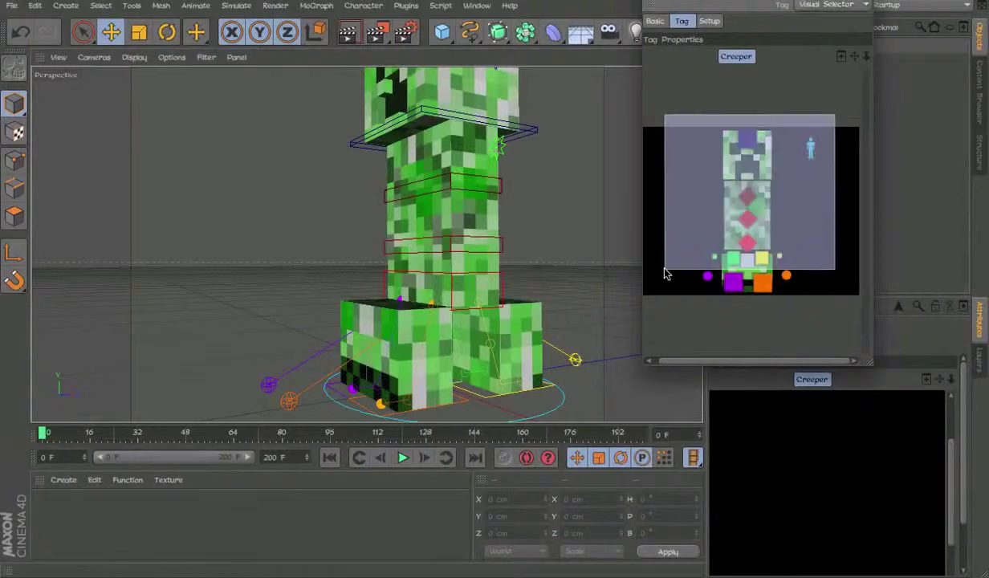
pyautogui.click(747, 142)
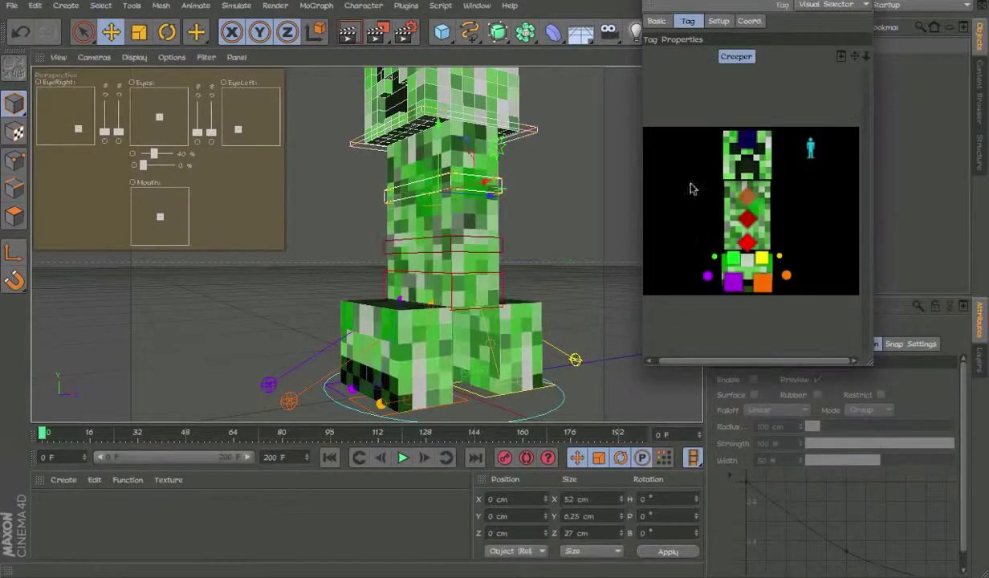
pyautogui.press('r')
pyautogui.scroll(-5, 428, 237)
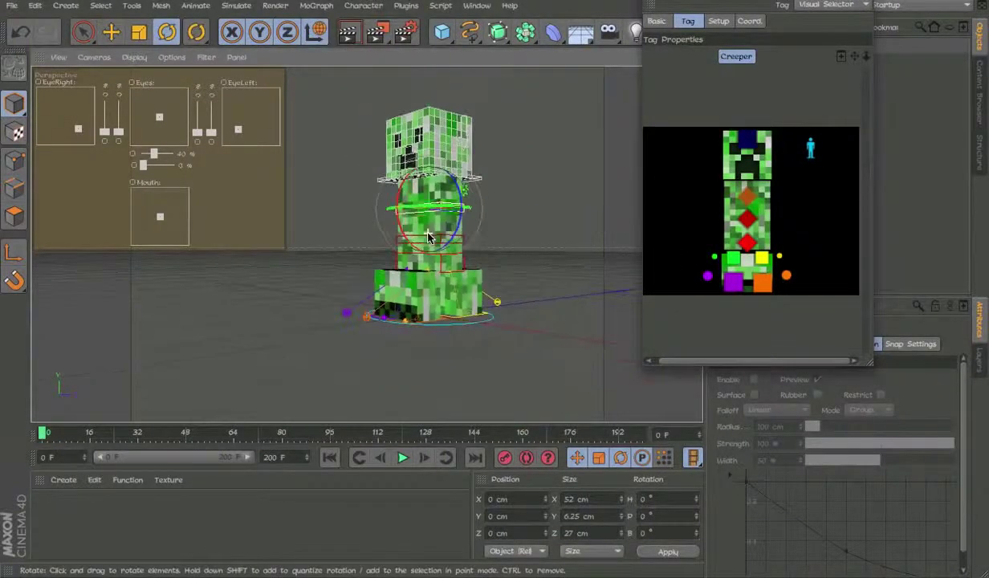
pyautogui.click(492, 319)
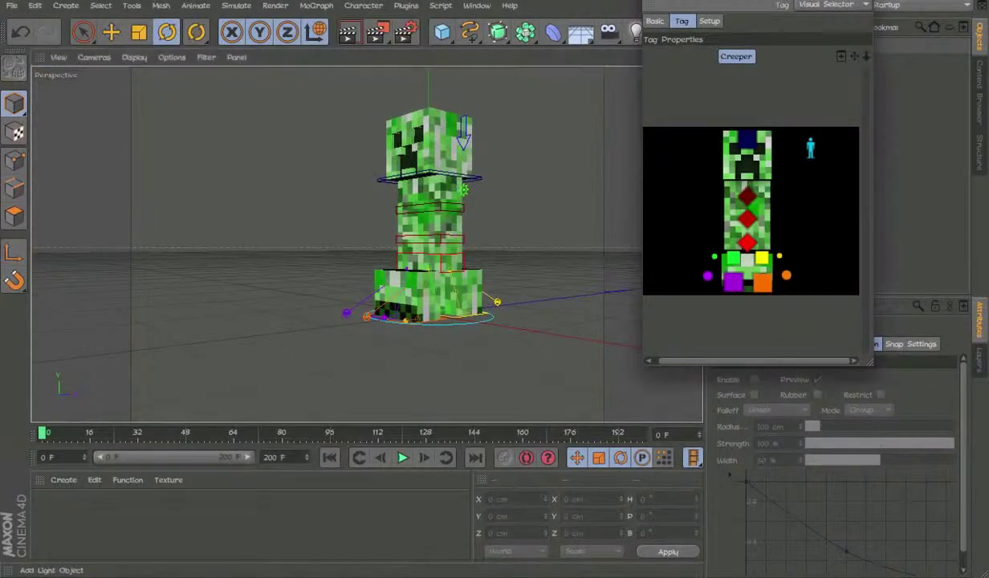